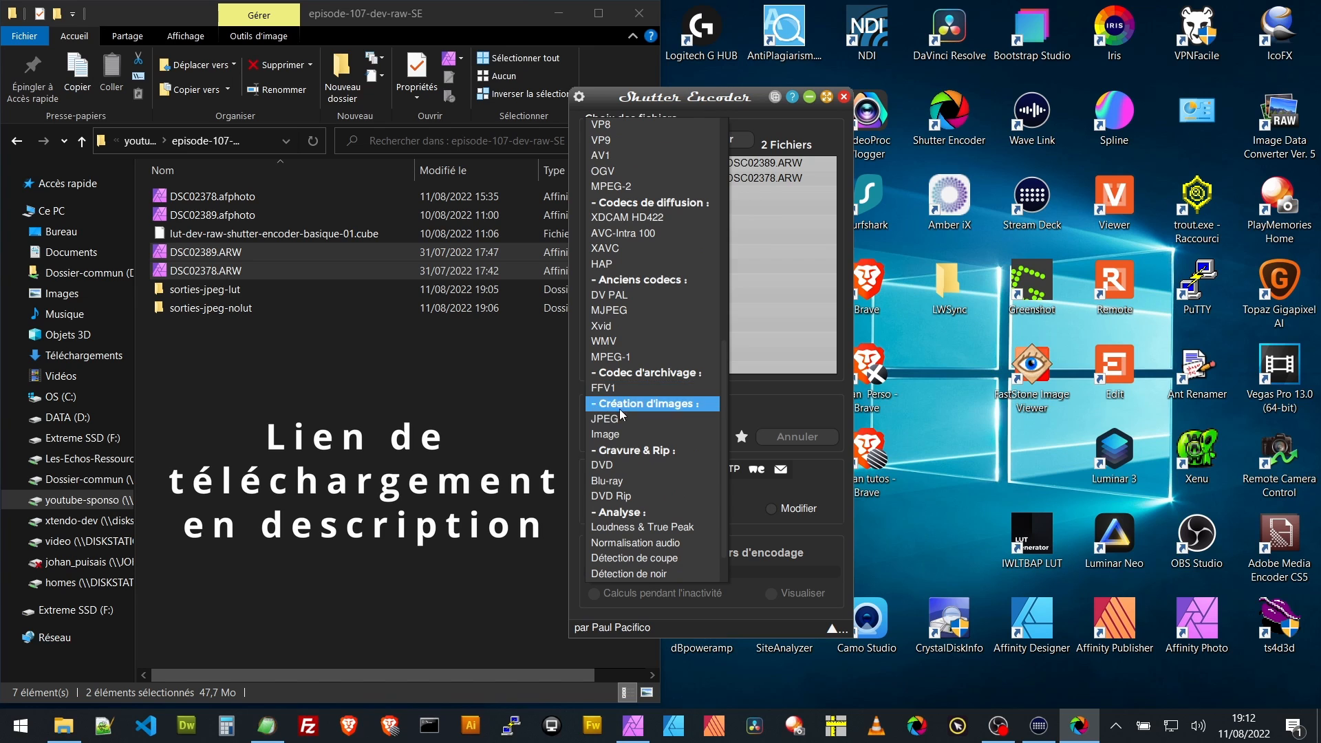
# - Convert the two ARW files with the JPEG function, saving them to the sorties-jpeg-nolut folder inside episode-107-dev-raw-SE on drive V
pyautogui.click(612, 418)
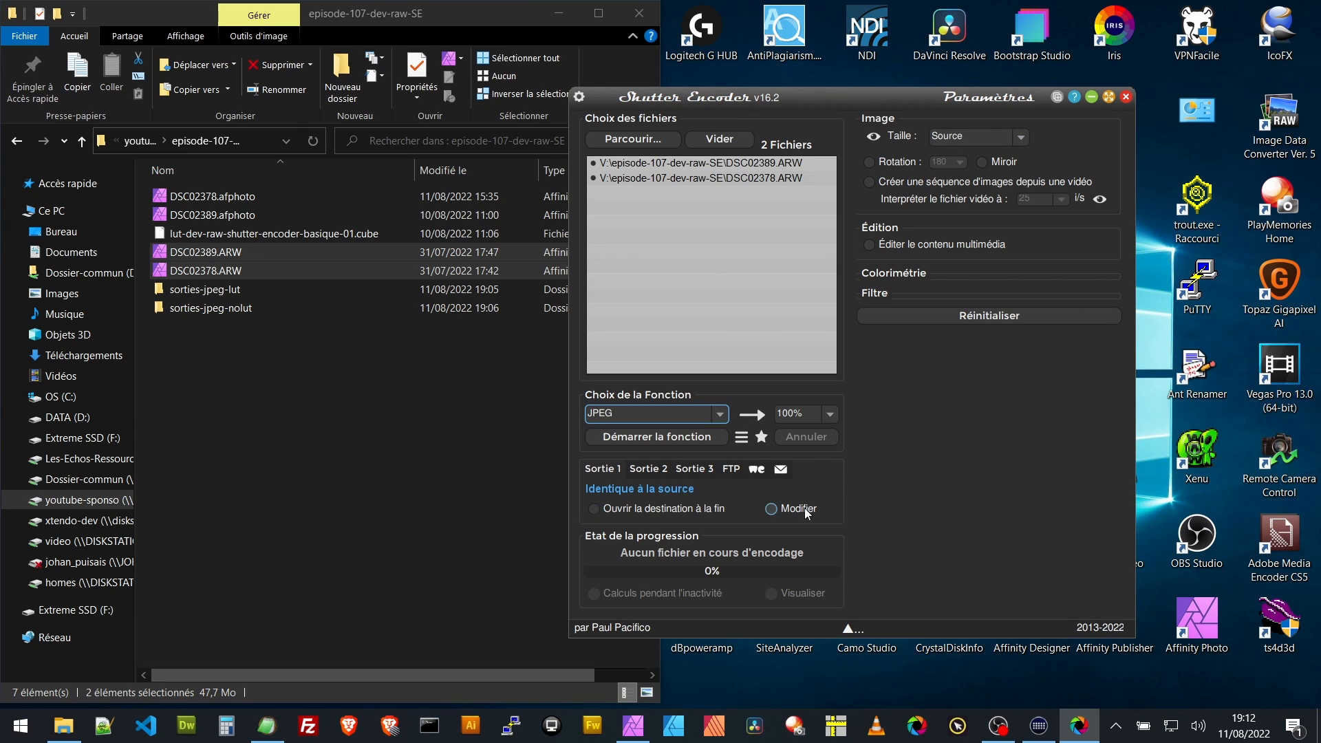
pyautogui.click(771, 511)
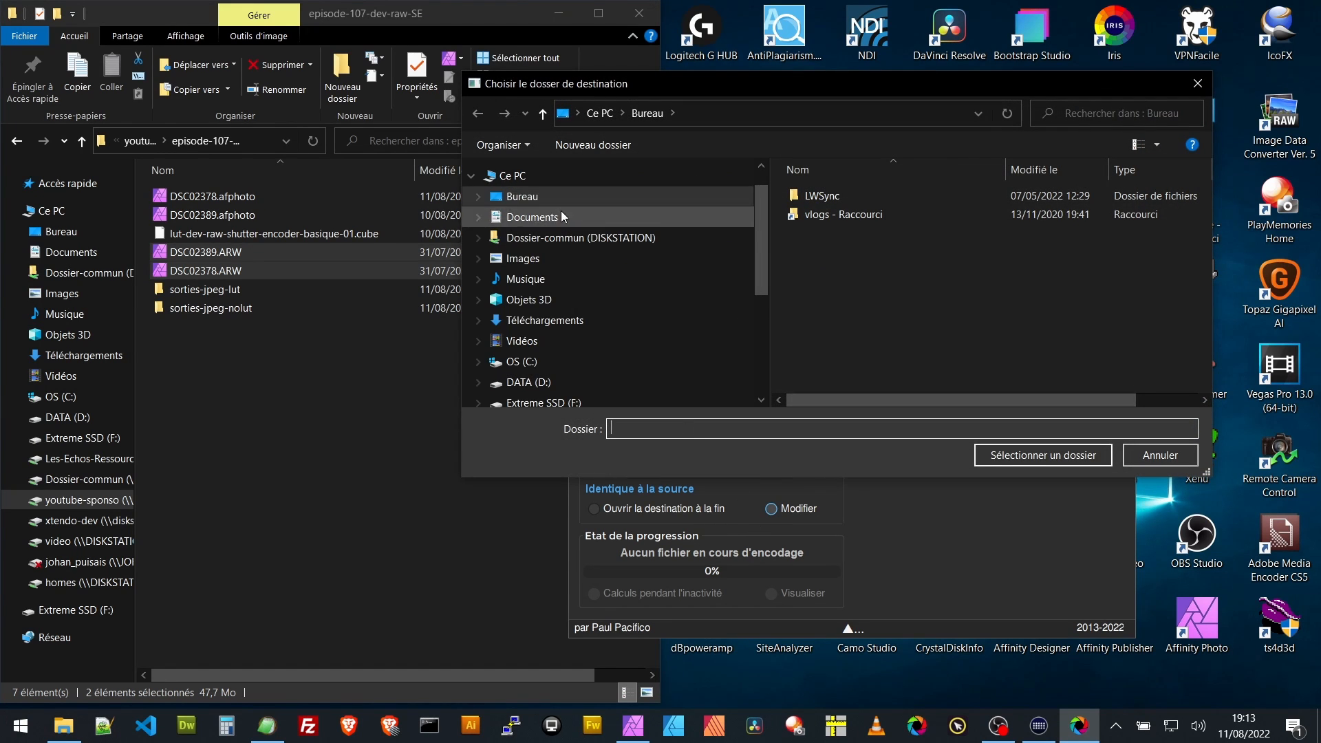
pyautogui.scroll(-2, 596, 321)
pyautogui.scroll(1, 544, 330)
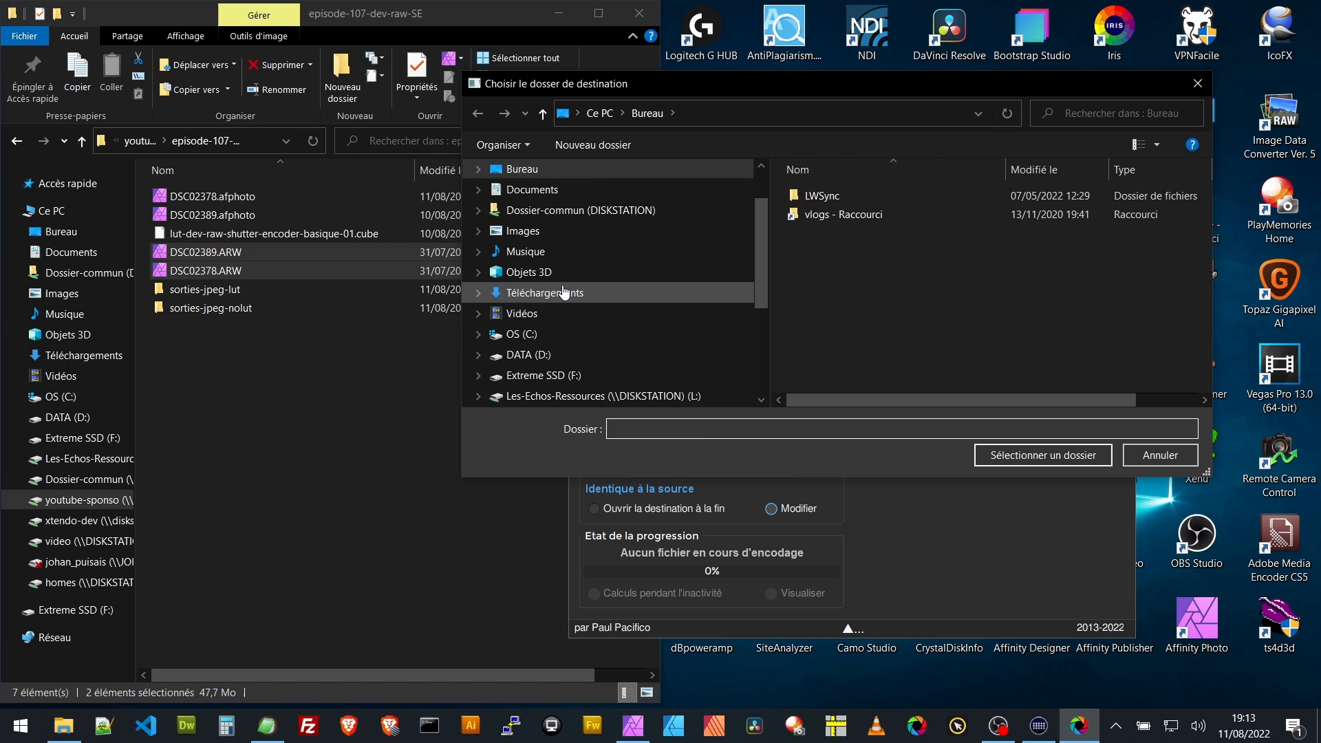
pyautogui.scroll(-1, 591, 310)
pyautogui.scroll(-1, 530, 360)
pyautogui.click(531, 357)
pyautogui.doubleClick(962, 310)
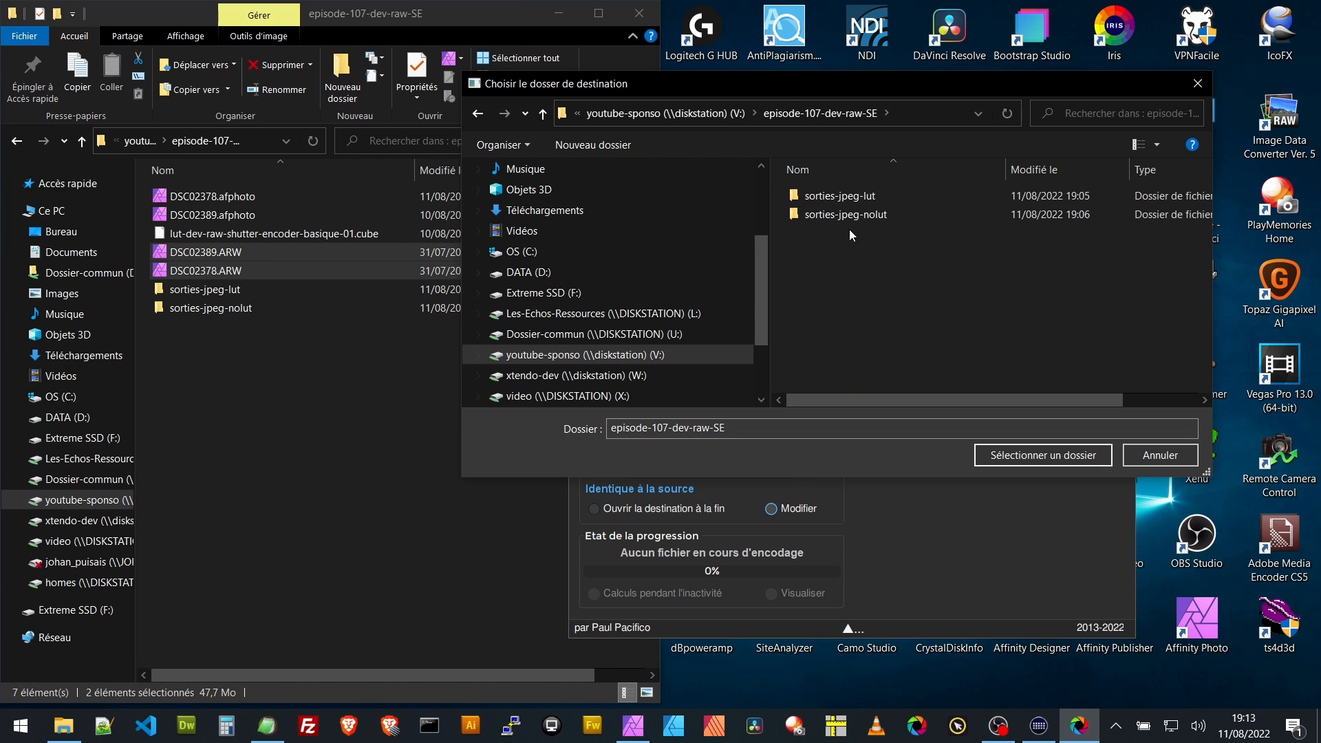
pyautogui.click(798, 218)
pyautogui.click(1021, 457)
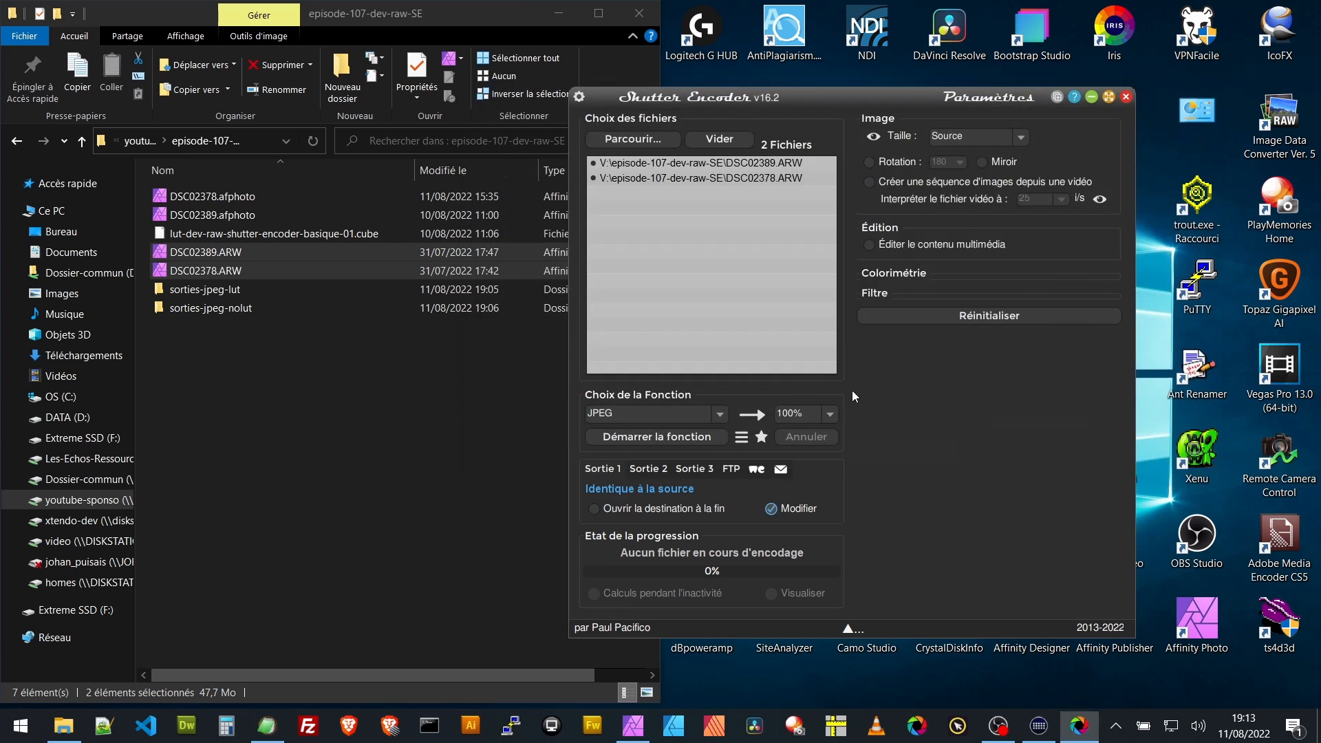
pyautogui.click(658, 435)
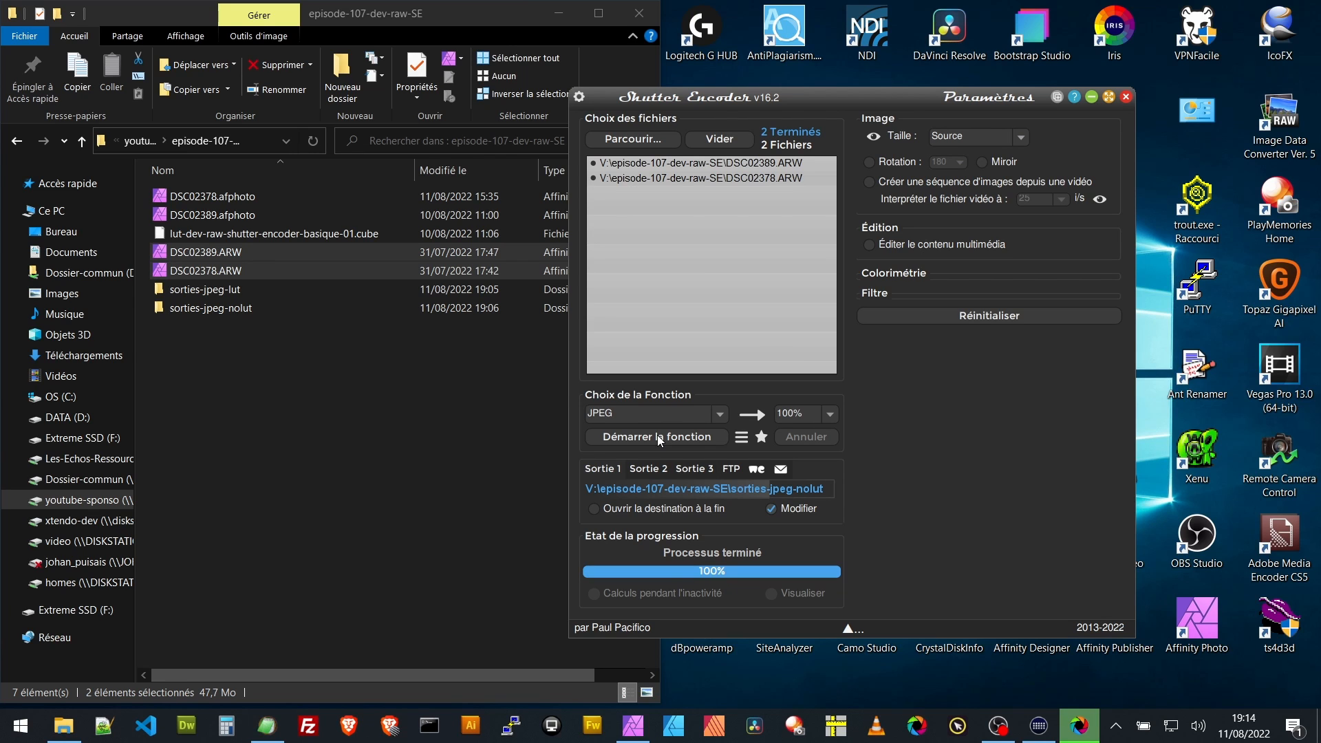
# - View DSC02378.jpg from the sorties-jpeg-nolut folder in Windows Photo Viewer and minimise the viewer
pyautogui.click(157, 307)
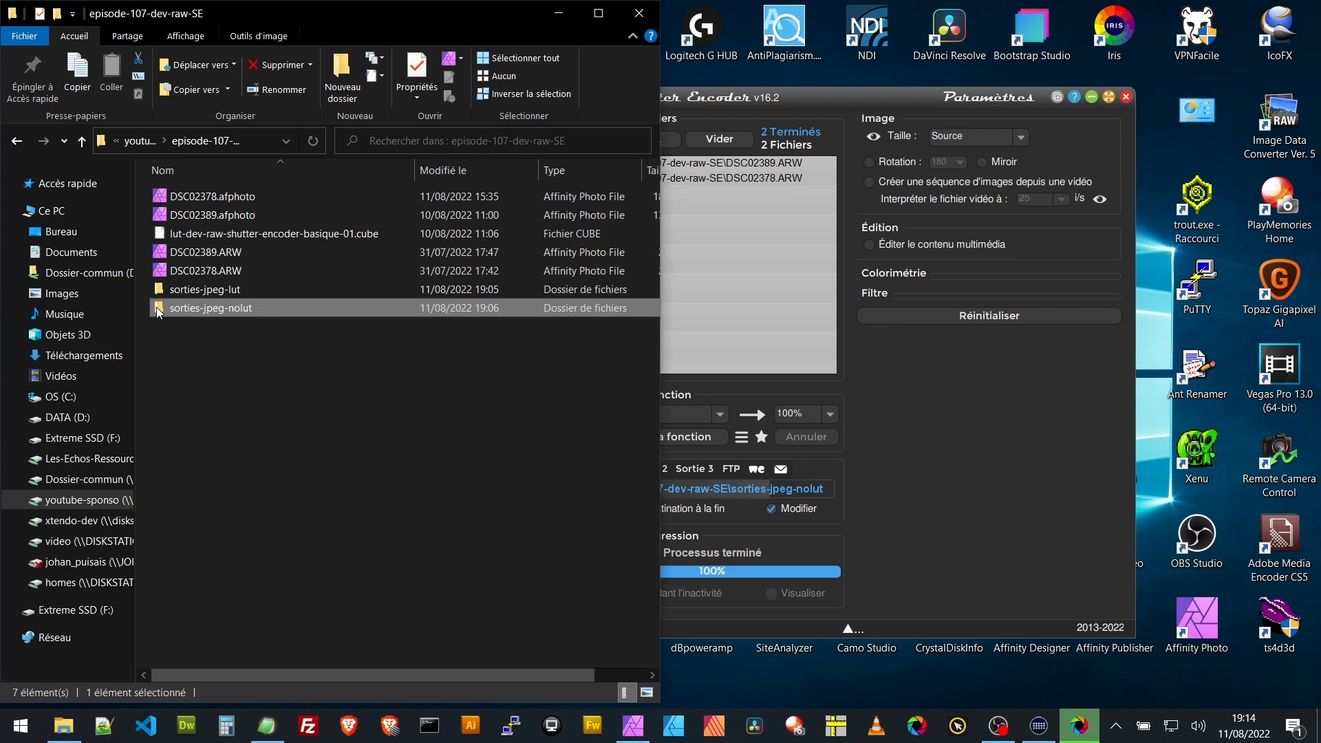
pyautogui.doubleClick(156, 306)
pyautogui.click(191, 198)
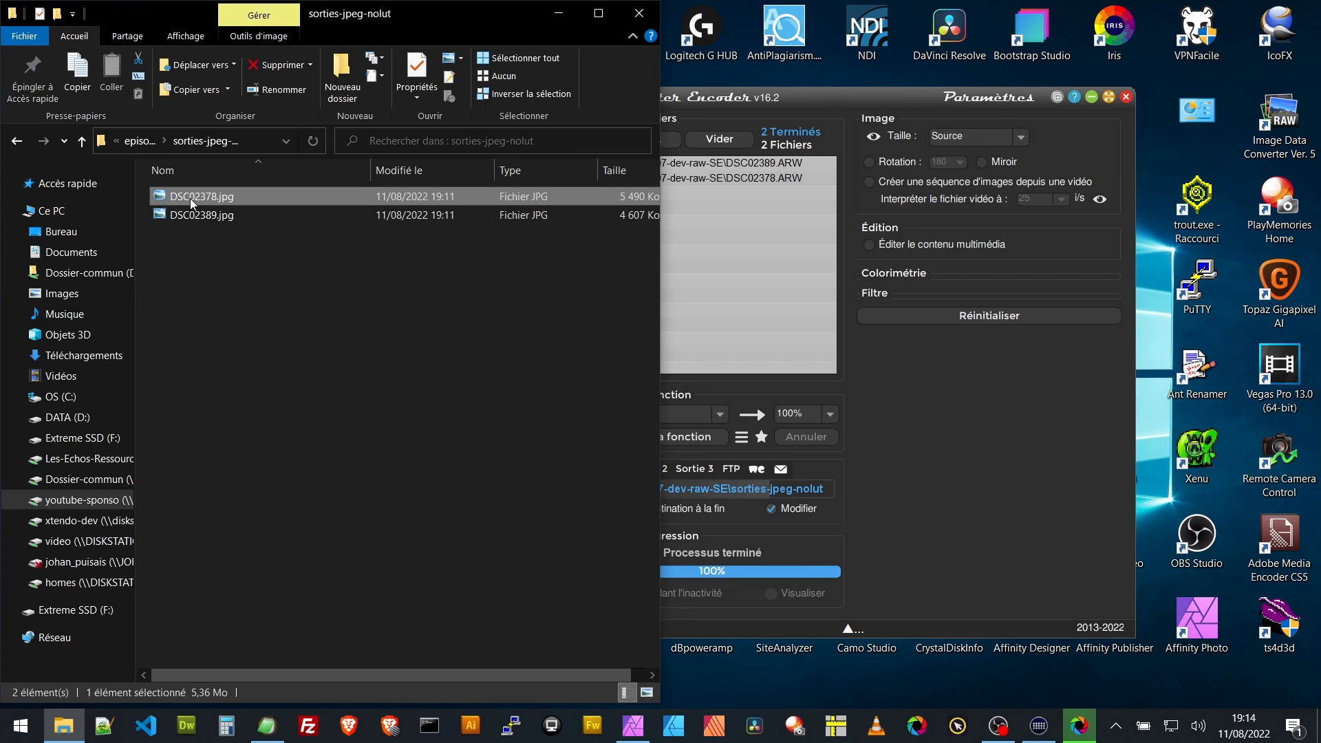
pyautogui.rightClick(191, 202)
pyautogui.click(64, 139)
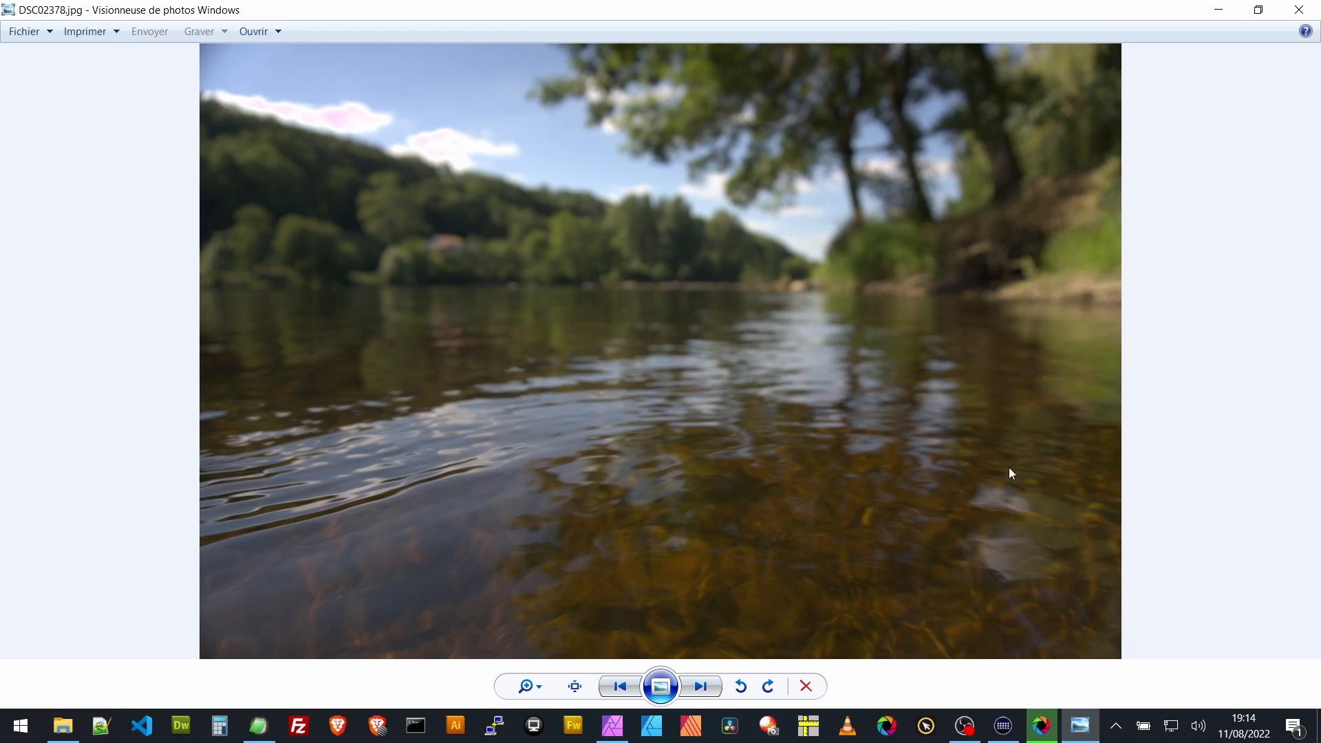
pyautogui.click(1219, 14)
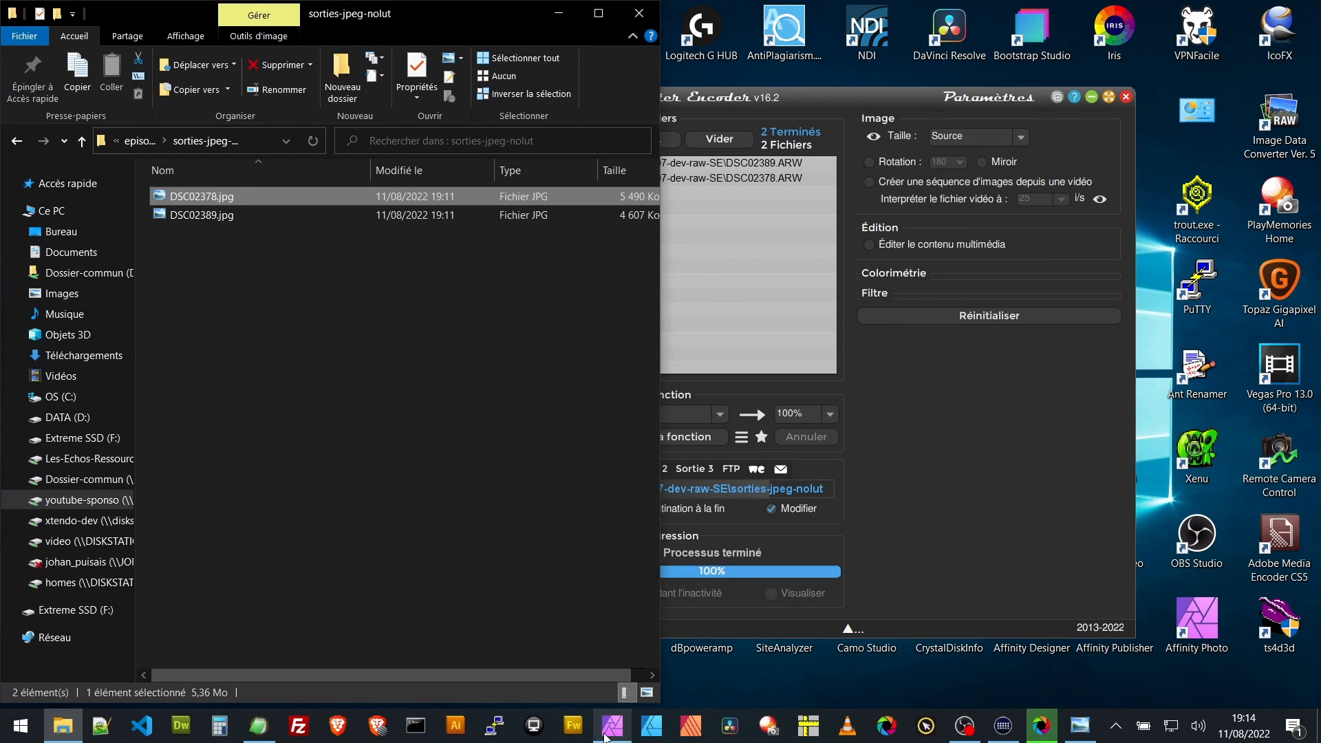
# - Switch to Affinity Photo and bring the whole DSC02378.ARW raw photo into view
pyautogui.click(605, 733)
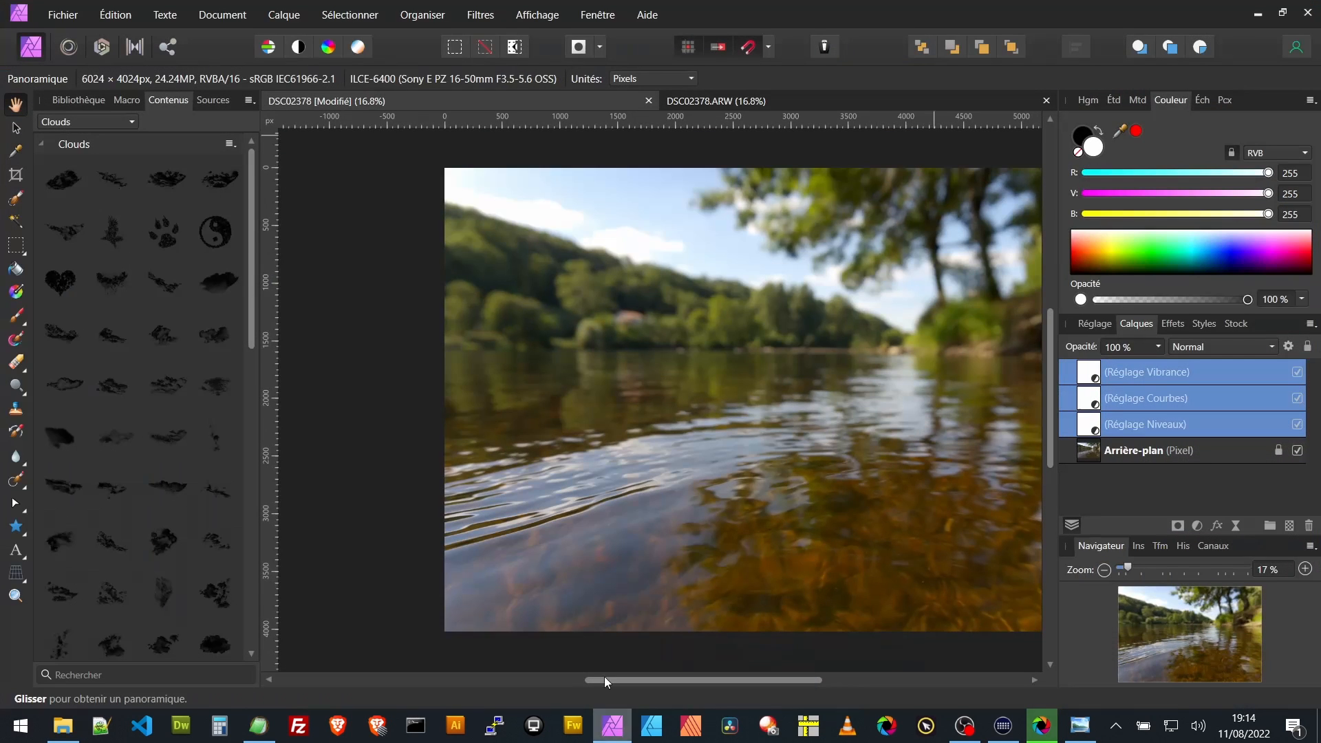
pyautogui.click(760, 101)
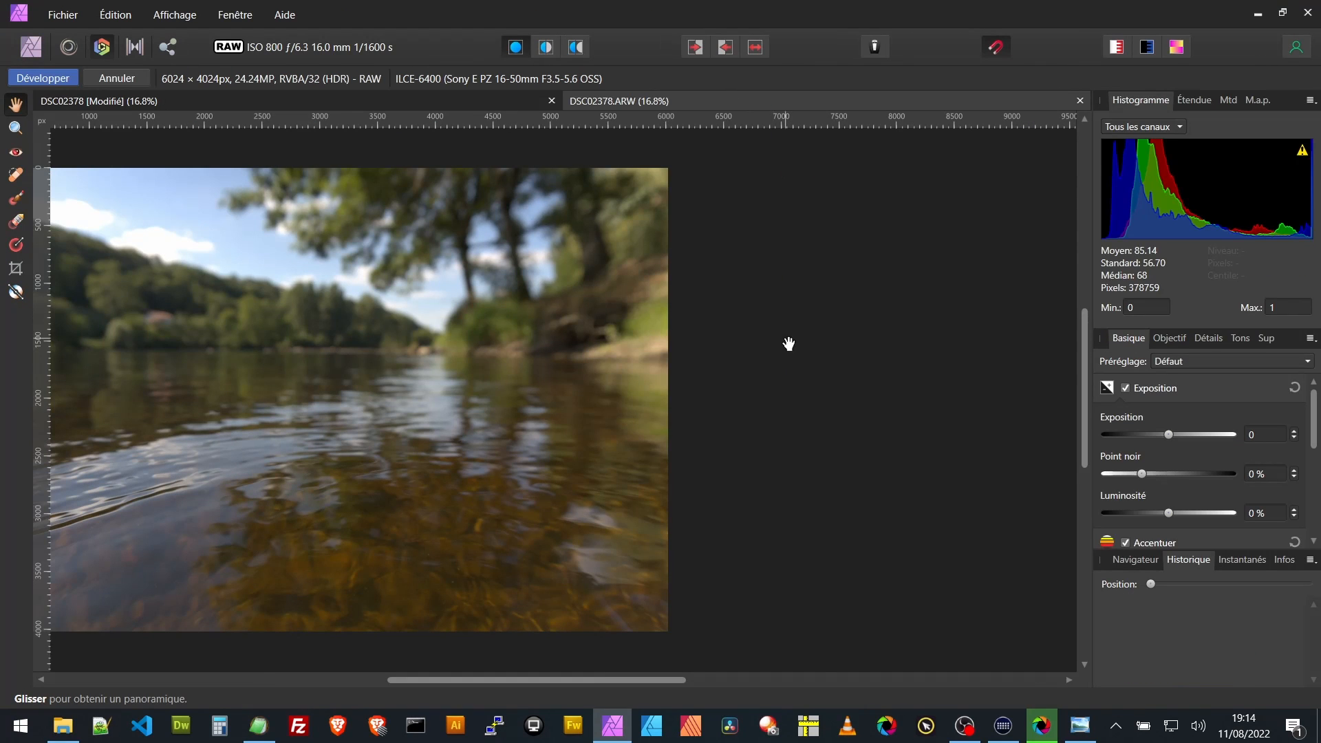
pyautogui.moveTo(584, 680); pyautogui.dragTo(573, 683)
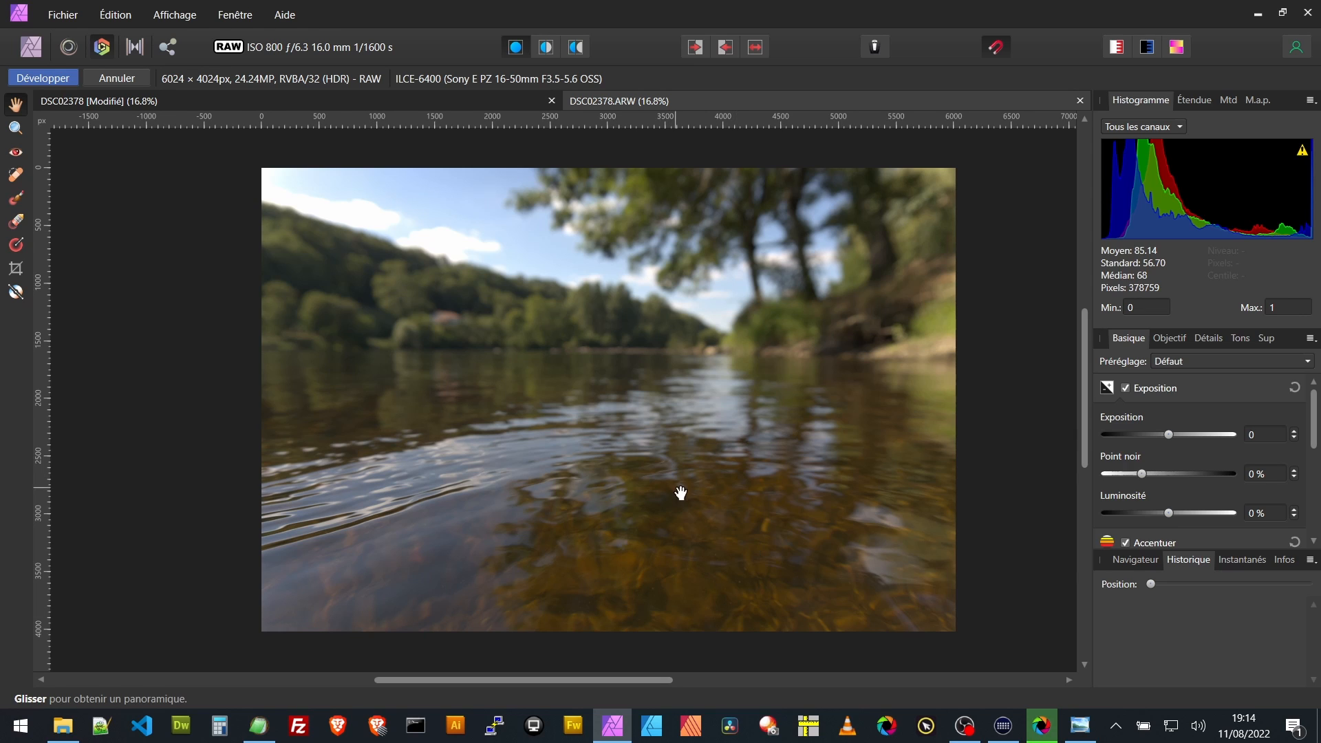
# - Set the tone curve in the Develop Assistant to "Appliquer la courbe de tons" and close the assistant
pyautogui.click(876, 46)
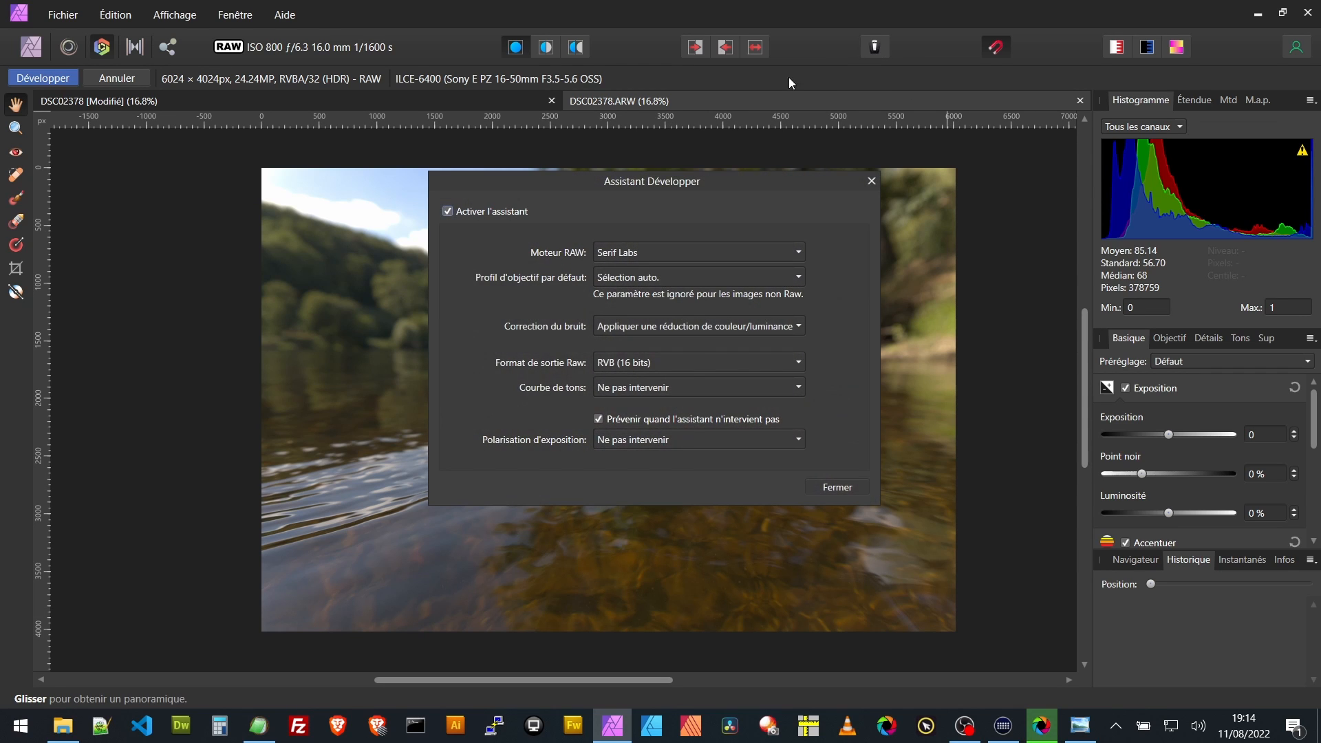
pyautogui.click(680, 387)
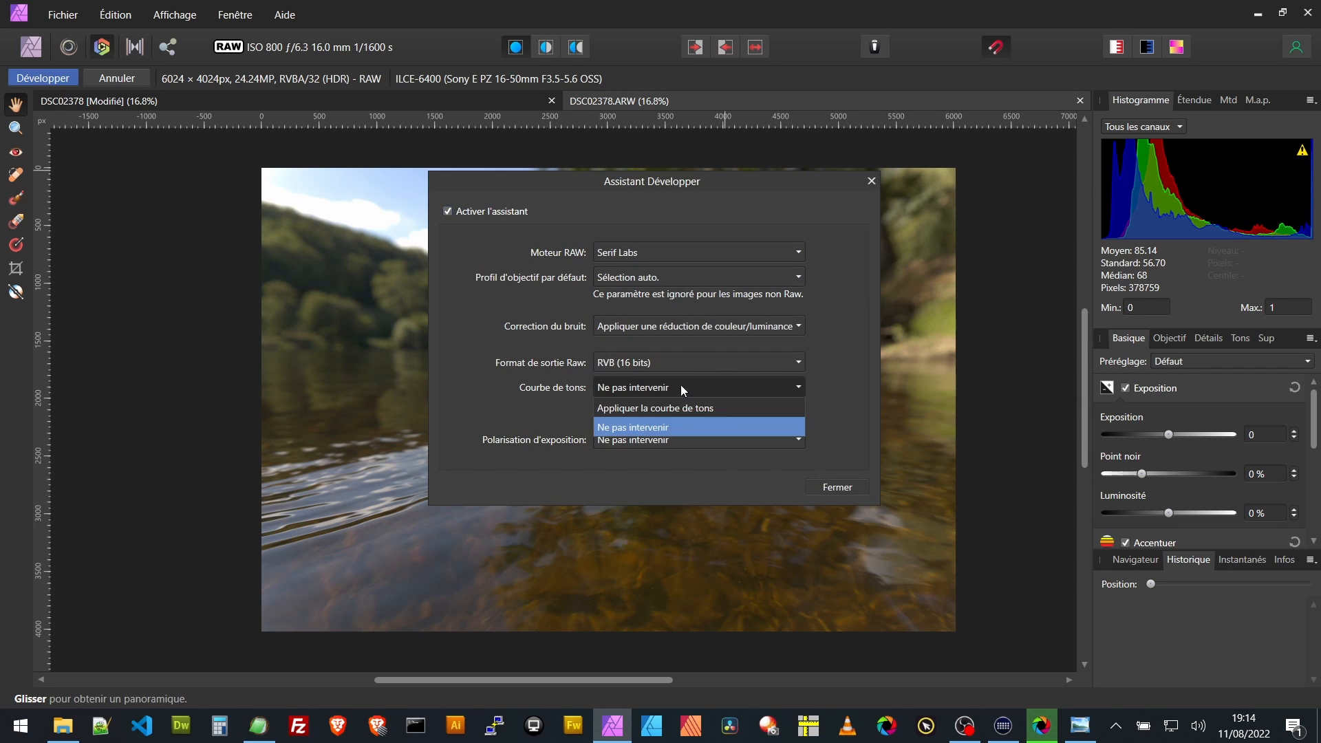
pyautogui.click(662, 410)
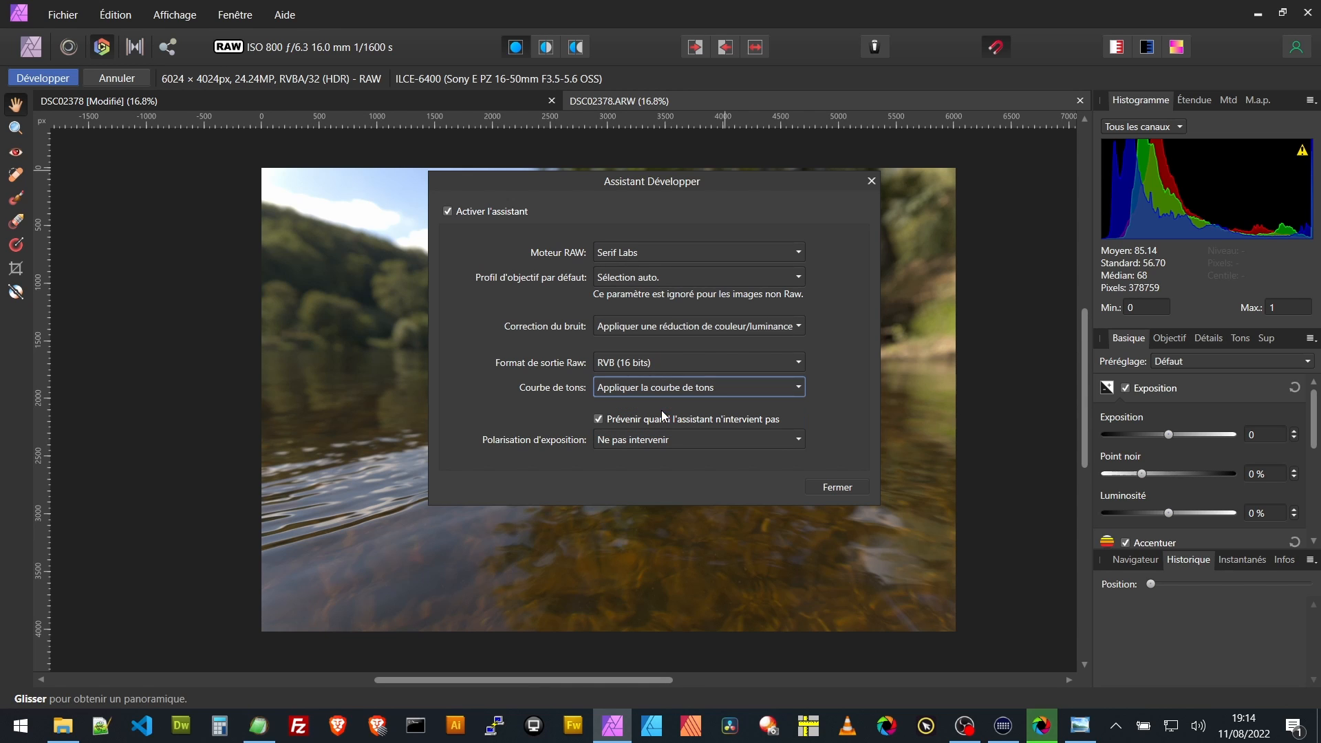
pyautogui.click(849, 489)
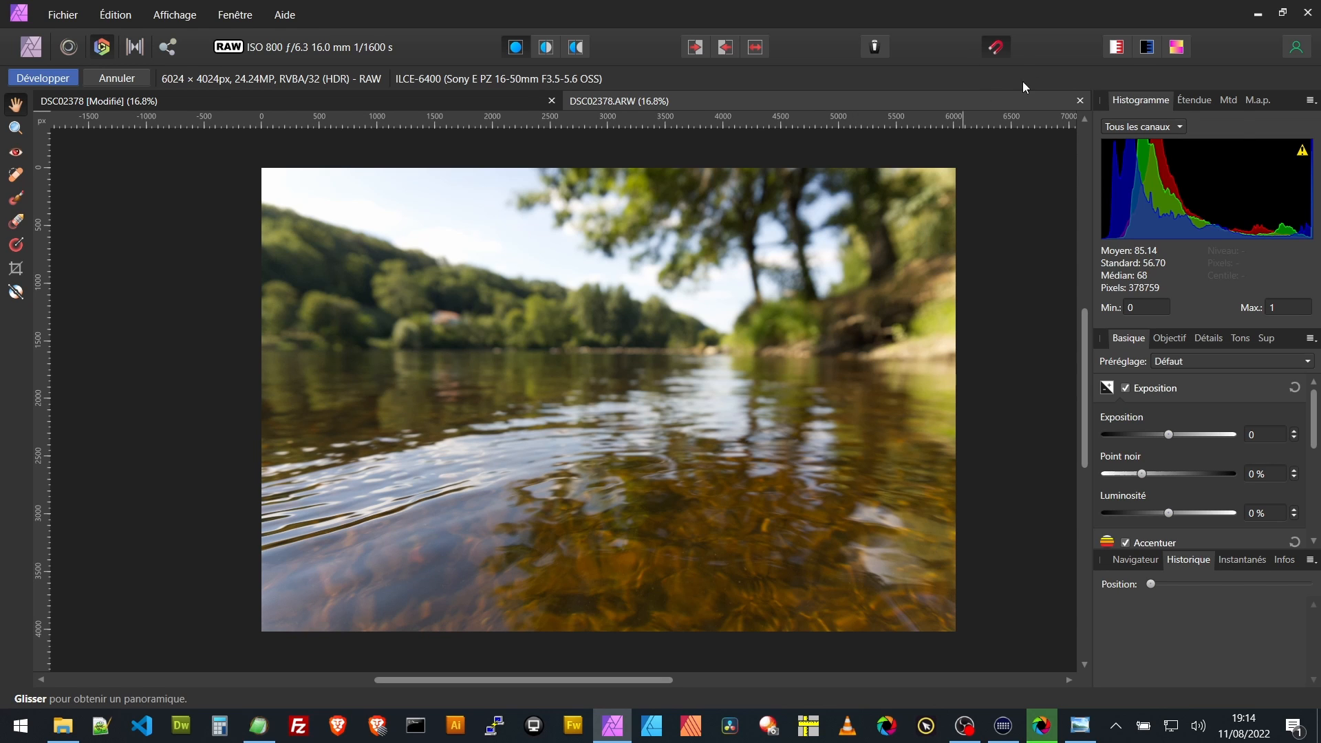
# - Set the Develop Assistant's tone curve to "Ne pas intervenir" and close the assistant
pyautogui.click(876, 48)
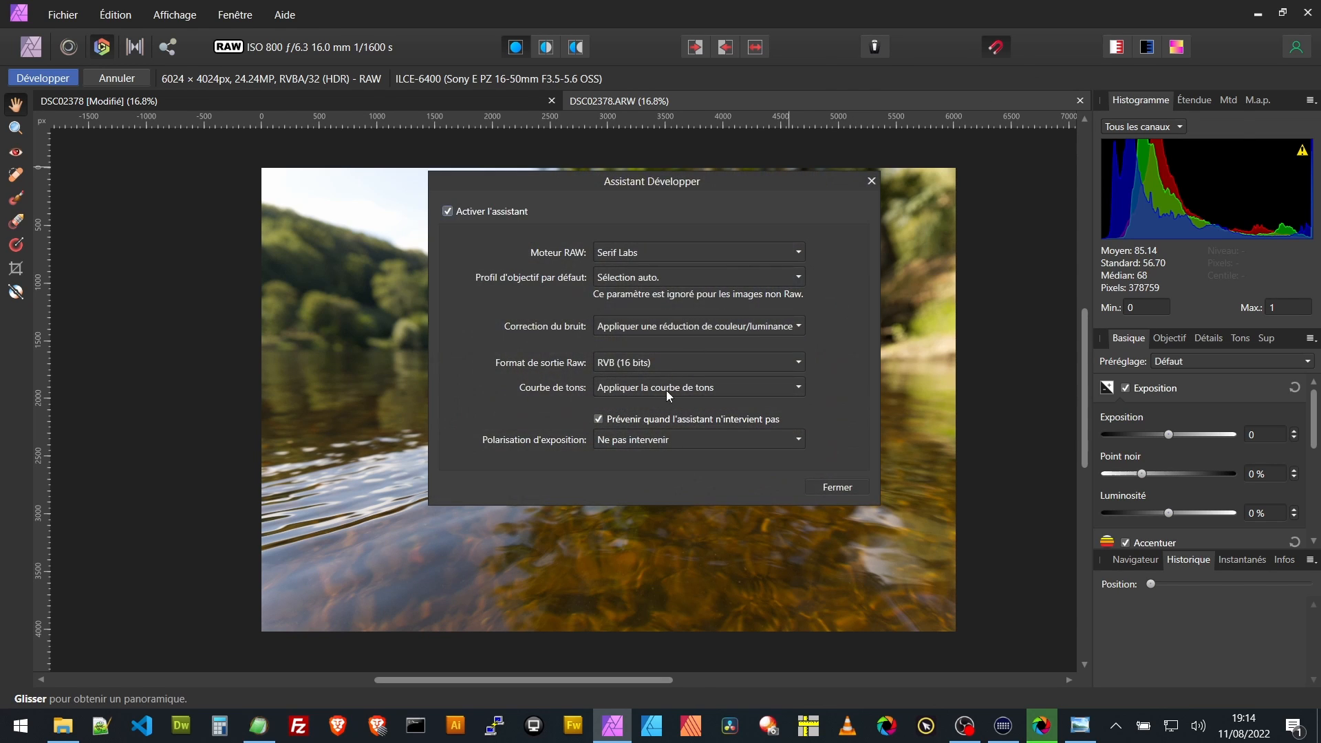
pyautogui.click(753, 388)
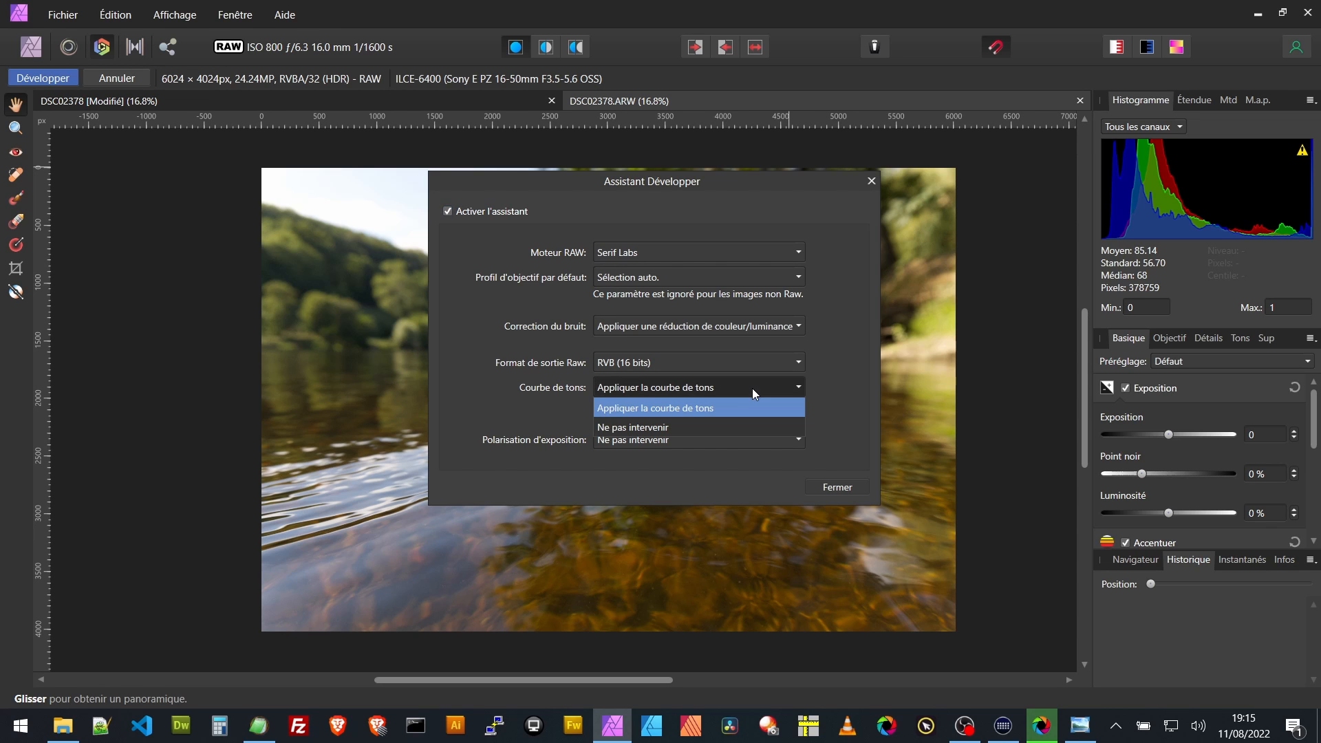
pyautogui.click(676, 427)
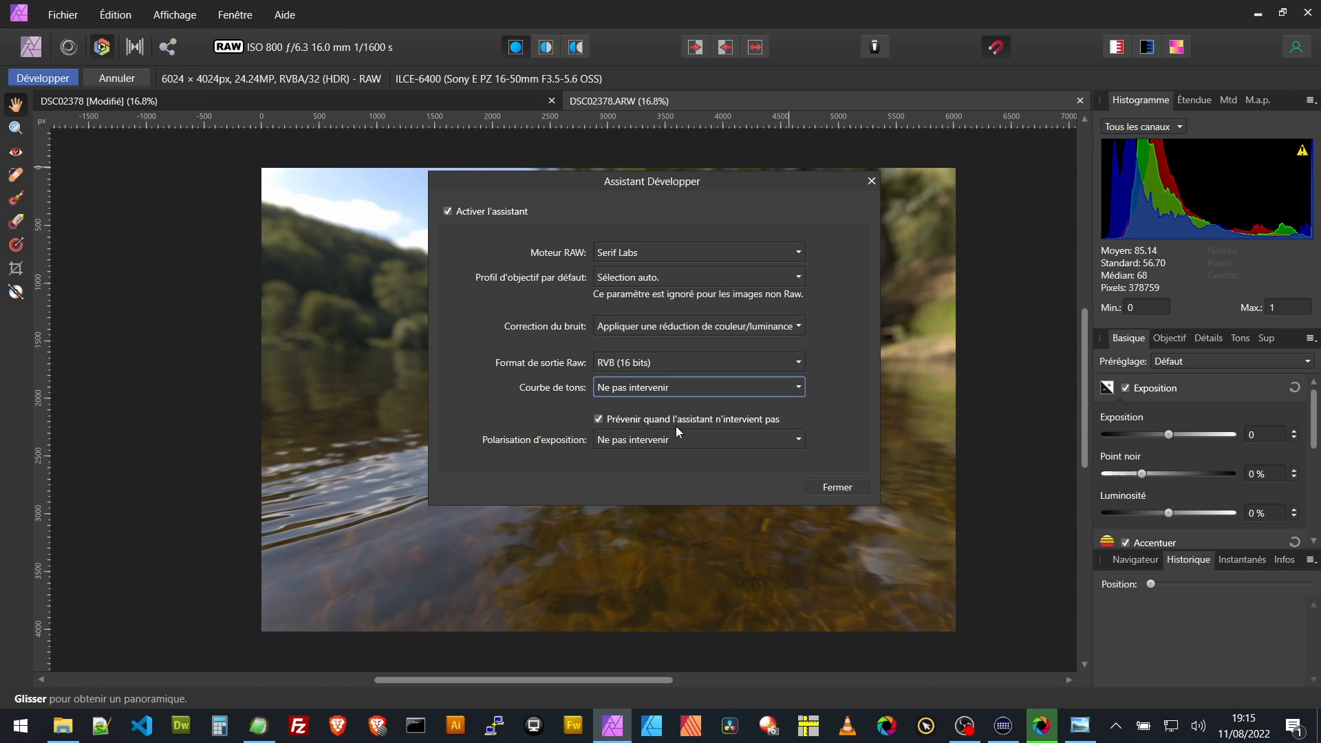
pyautogui.click(839, 488)
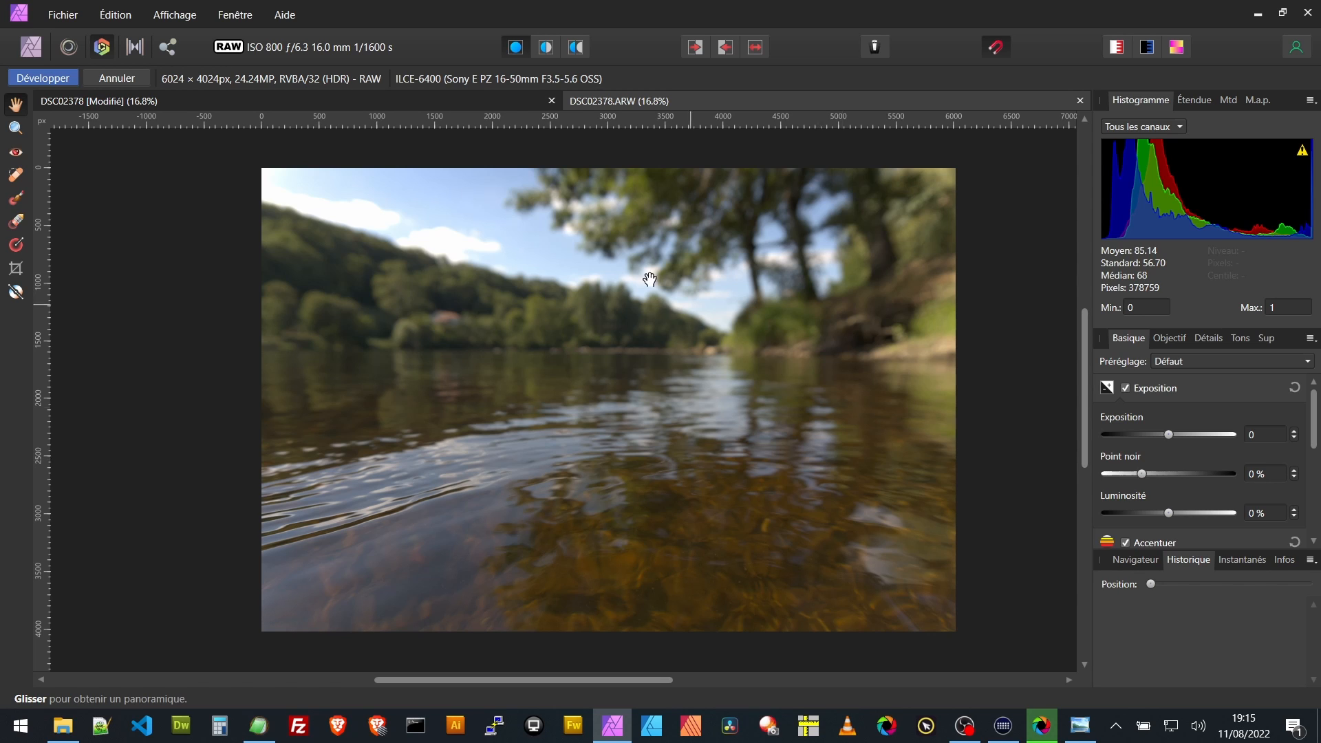
# - In the developed DSC02378 document, hide the Vibrance, Curves and Levels adjustment layers together
pyautogui.click(484, 101)
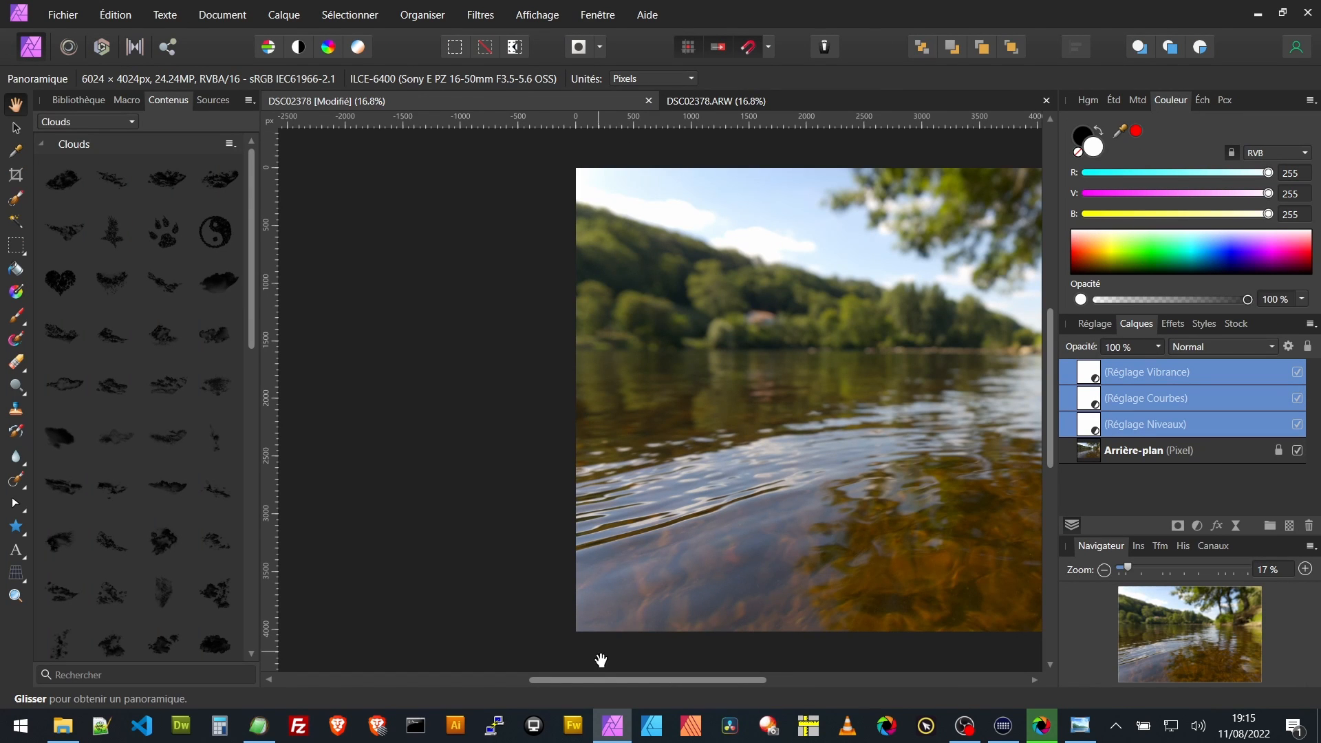
pyautogui.moveTo(604, 676)
pyautogui.mouseDown()
pyautogui.moveTo(626, 676)
pyautogui.moveTo(604, 681)
pyautogui.mouseUp()
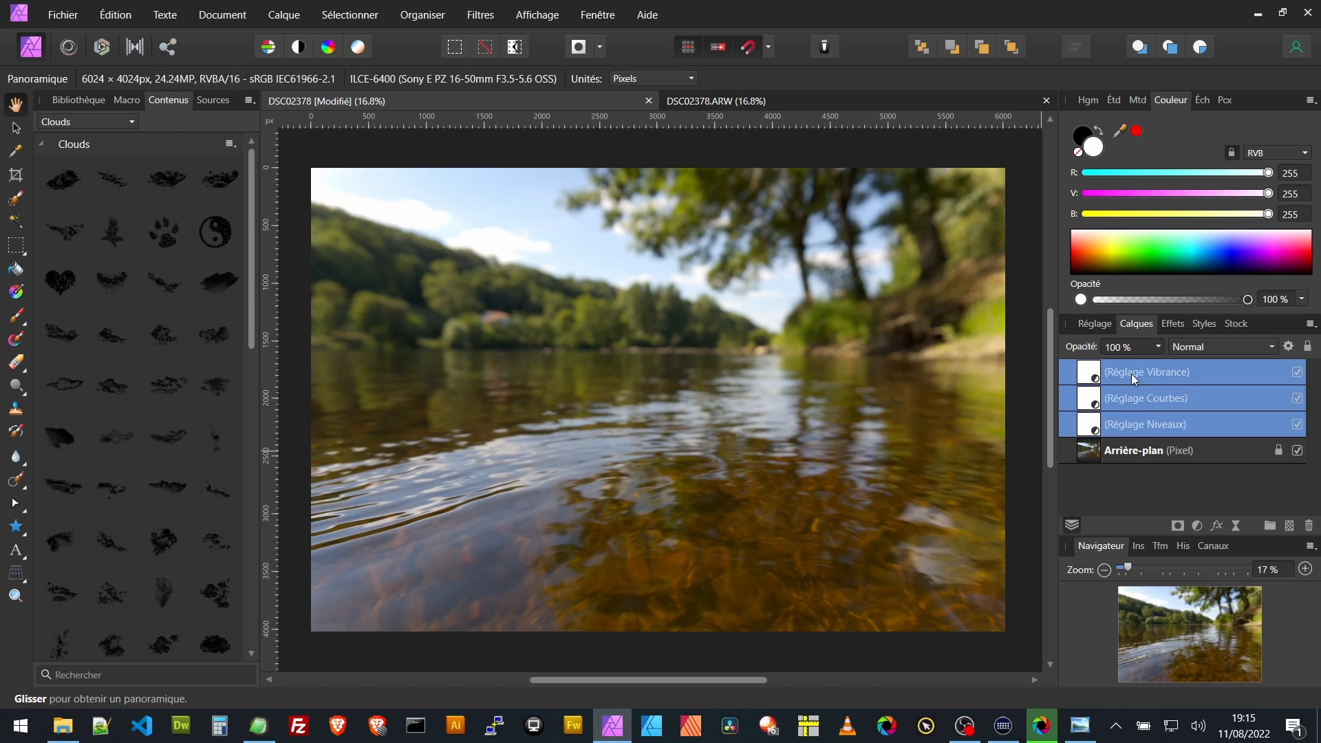
pyautogui.click(1297, 425)
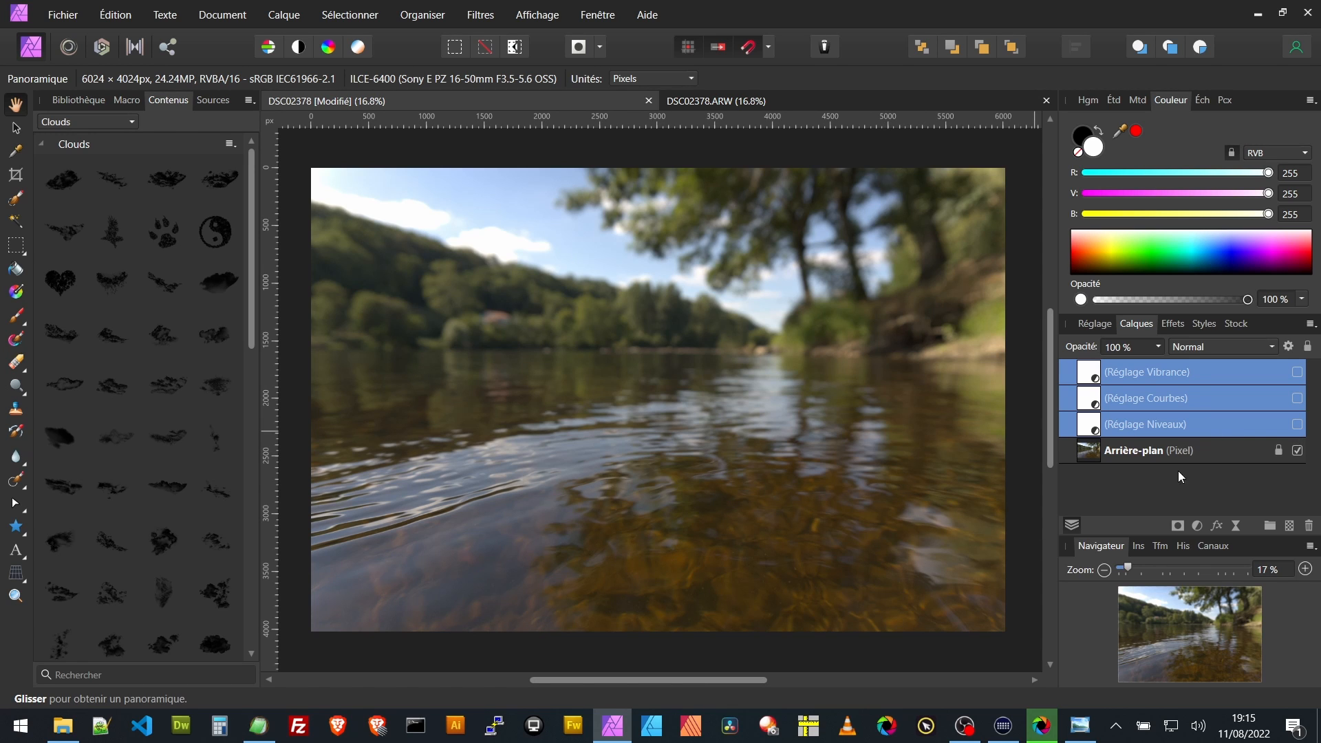
# - Make the Levels, Curves and Vibrance adjustment layers visible again, starting with Levels
pyautogui.click(1194, 419)
pyautogui.click(1297, 425)
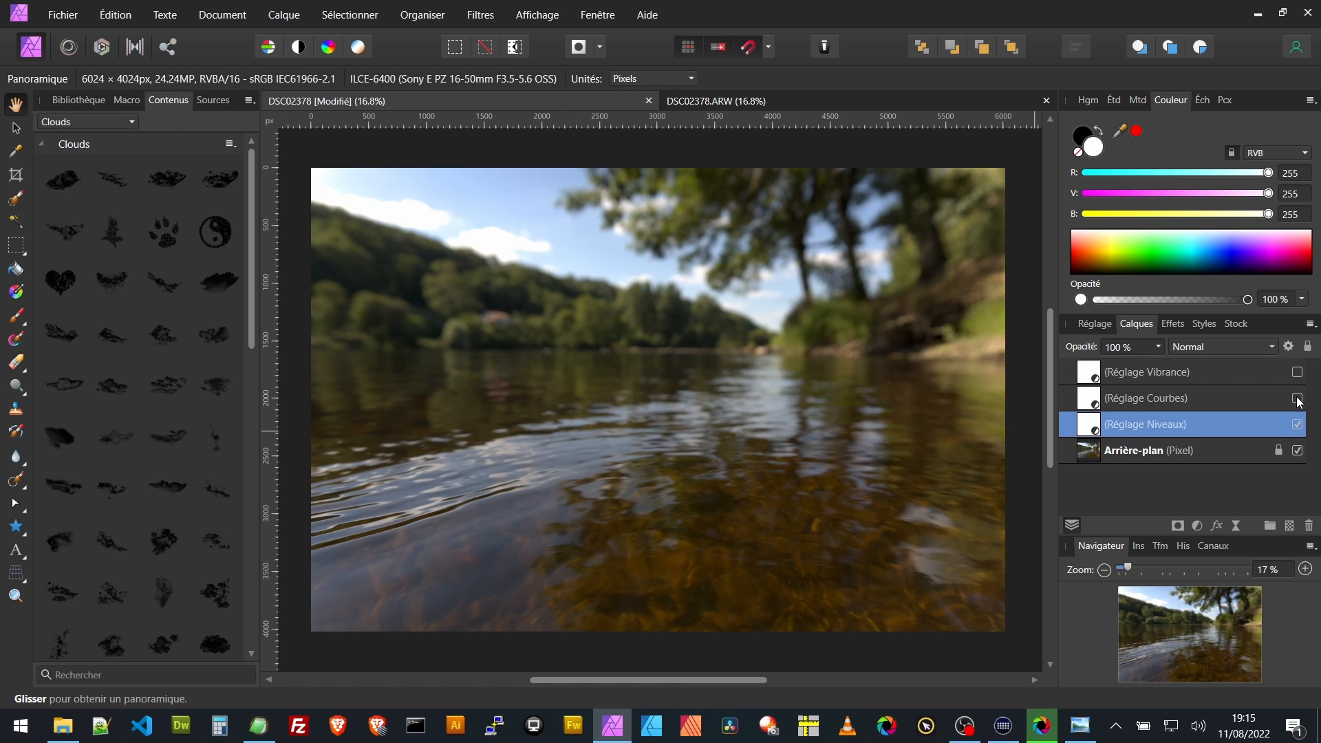
pyautogui.click(1297, 399)
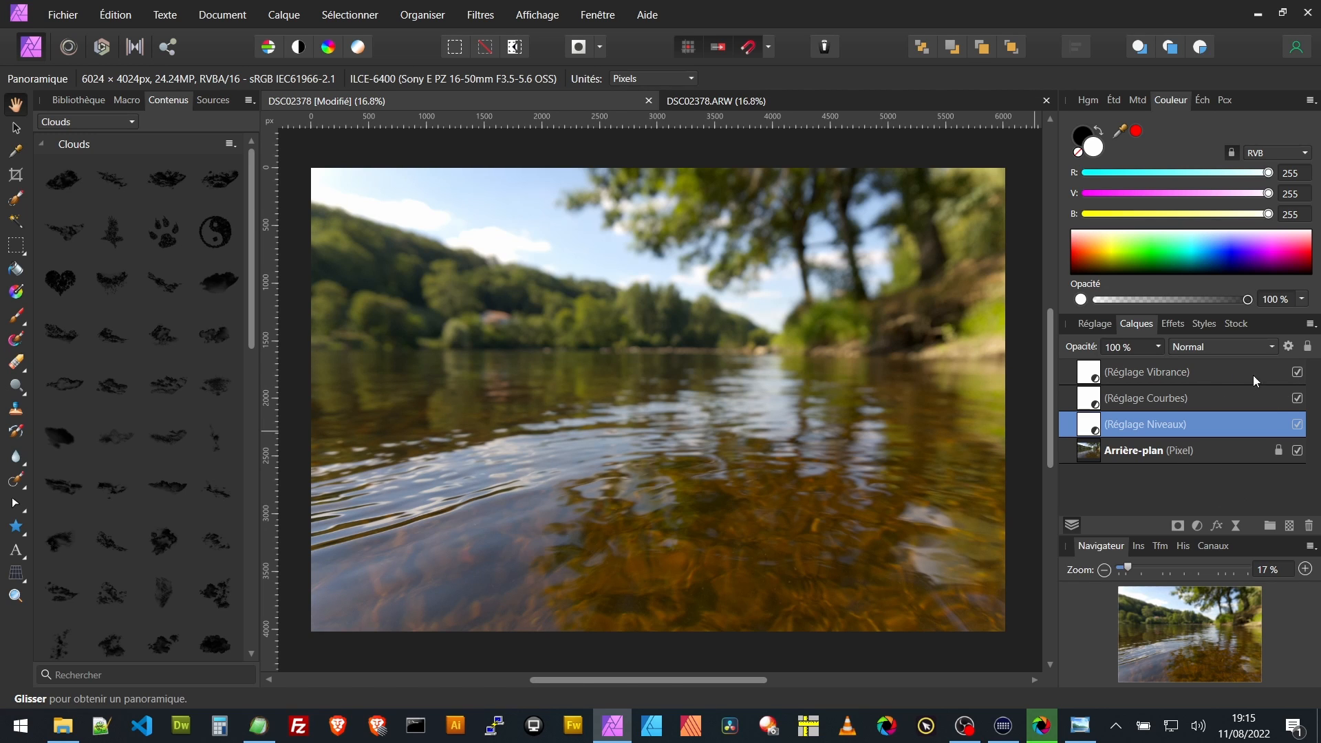
# - Open the LUT export settings, raise the quality to 42 x 42 x 42 in .cube format, and cancel the export
pyautogui.click(63, 15)
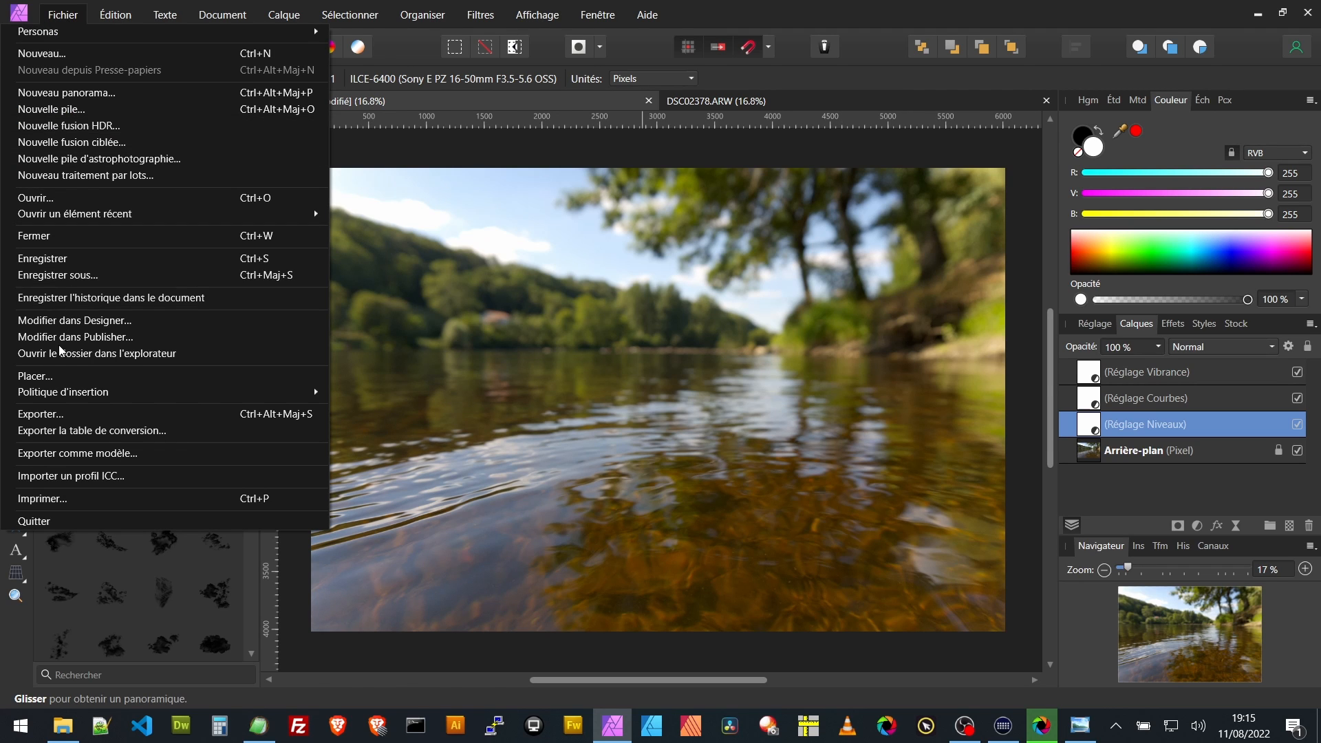
pyautogui.click(58, 431)
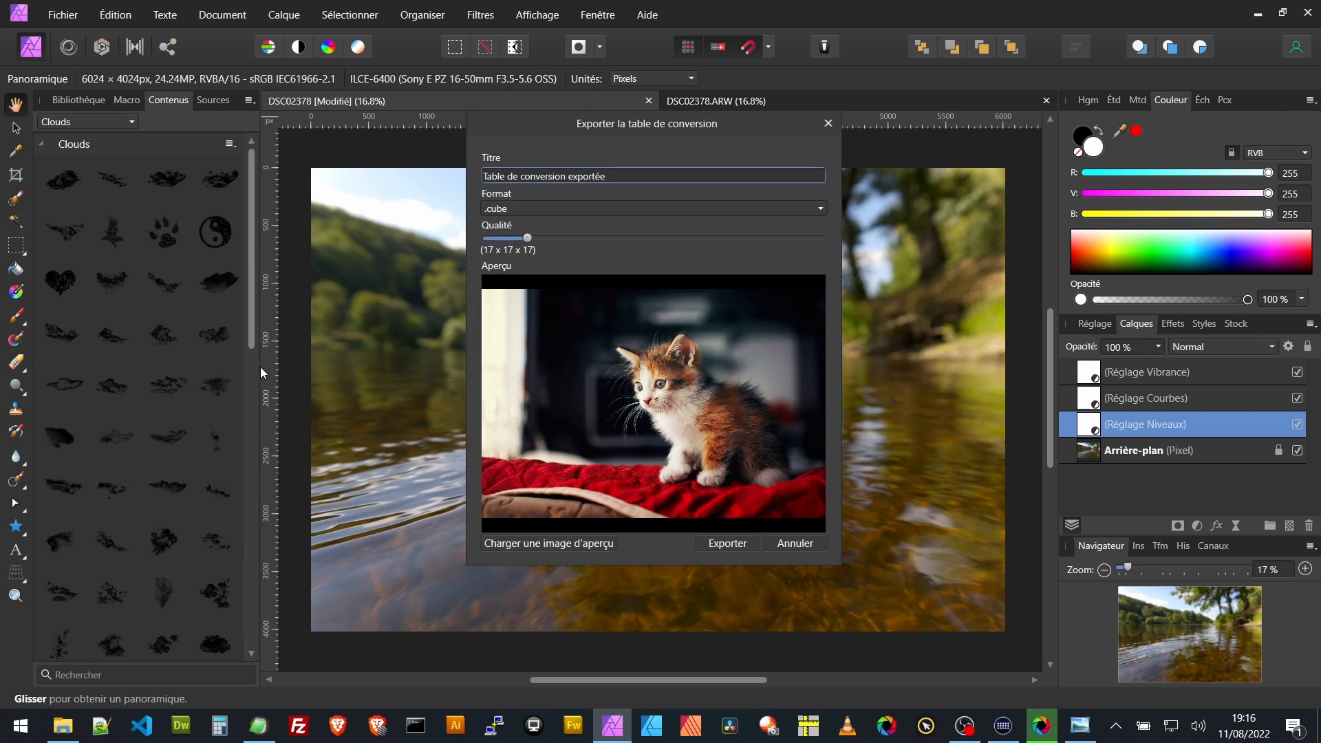
pyautogui.moveTo(527, 238); pyautogui.dragTo(589, 239)
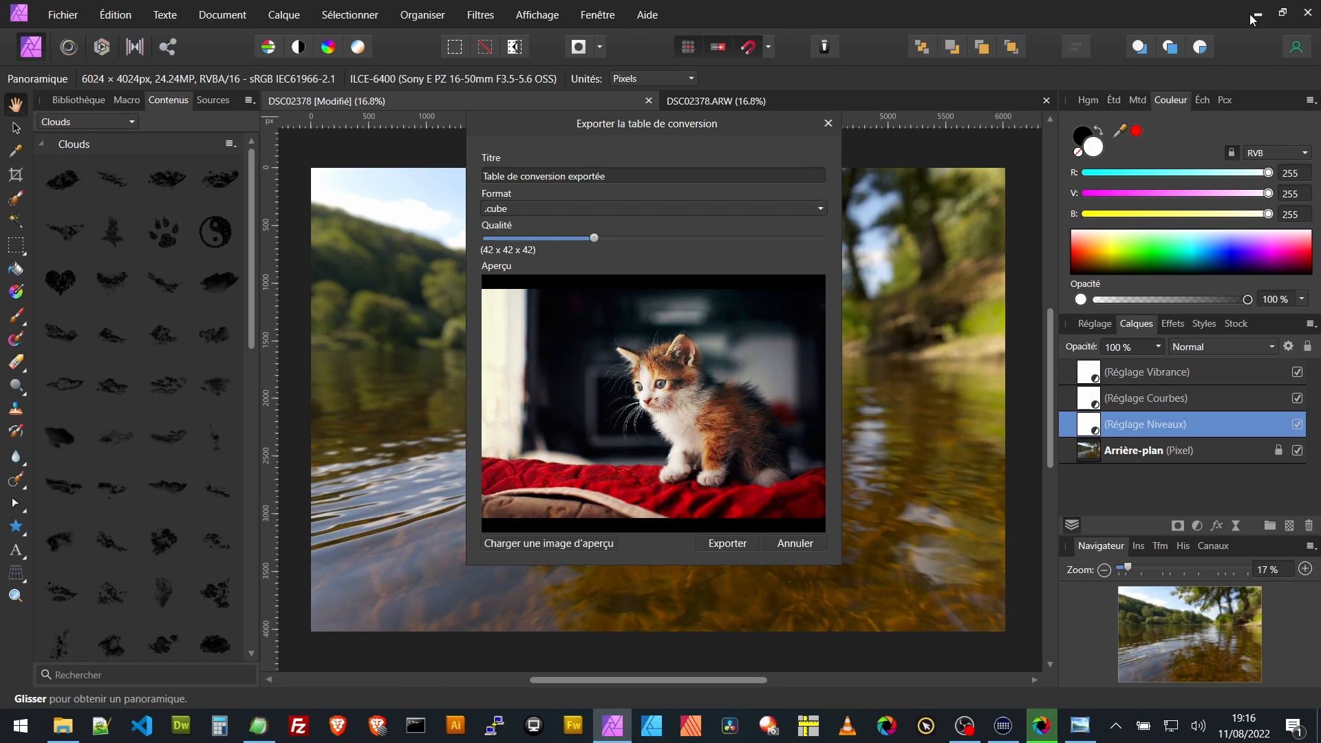
pyautogui.click(791, 544)
# - Switch to File Explorer and select lut-dev-raw-shutter-encoder-basique-01.cube in the episode-107-dev-raw-SE folder
pyautogui.click(1257, 14)
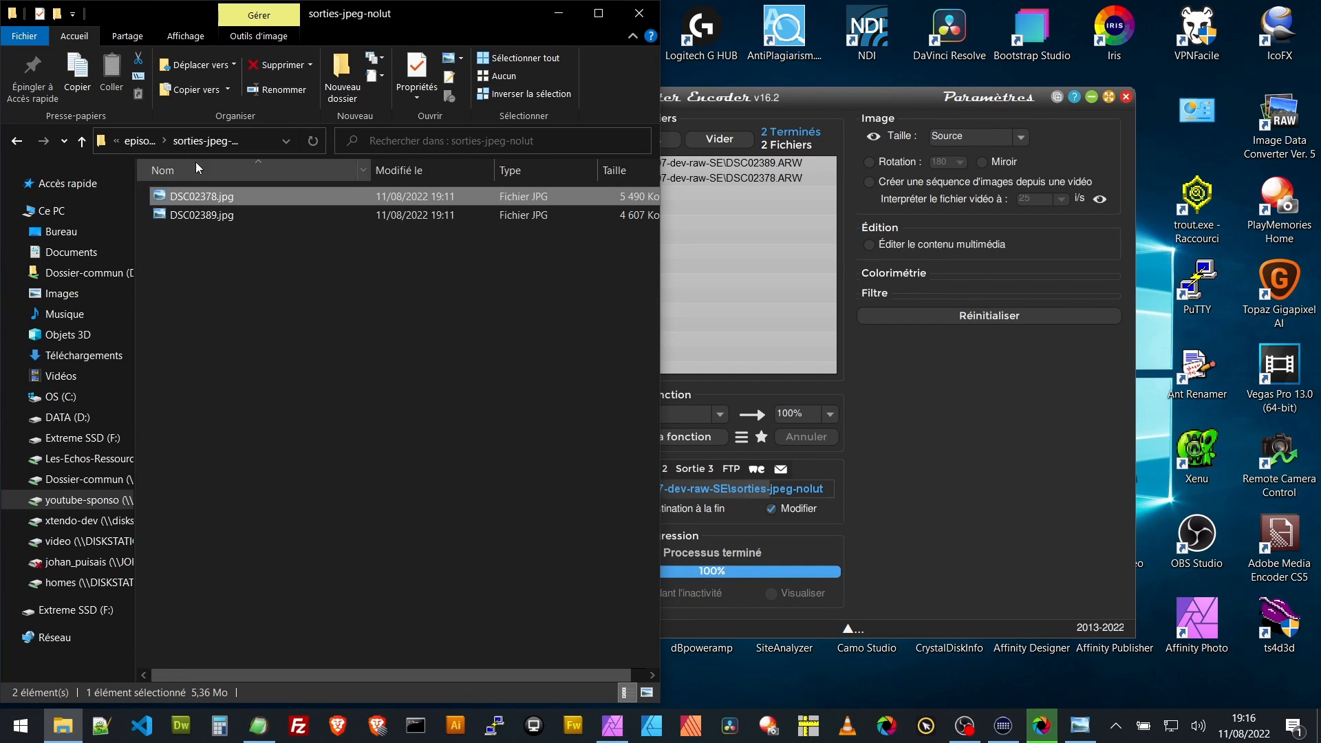
pyautogui.click(141, 142)
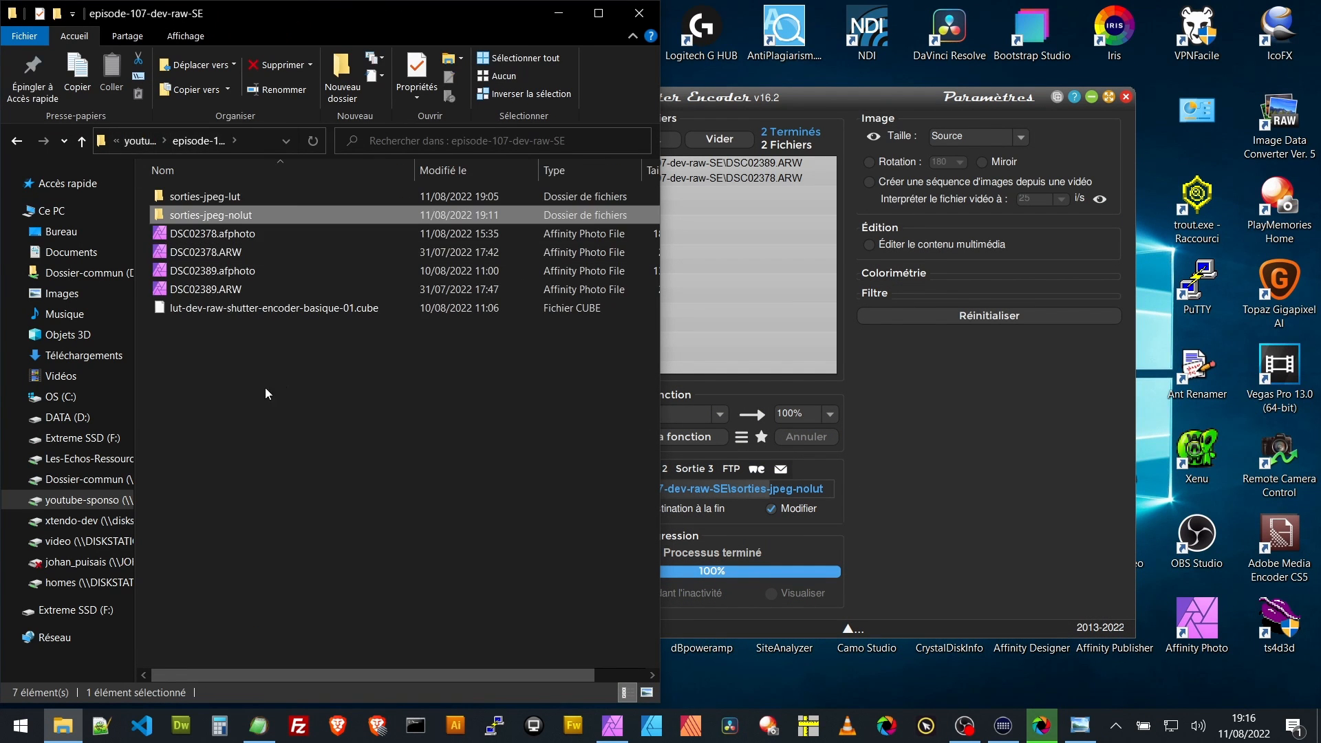
pyautogui.click(209, 311)
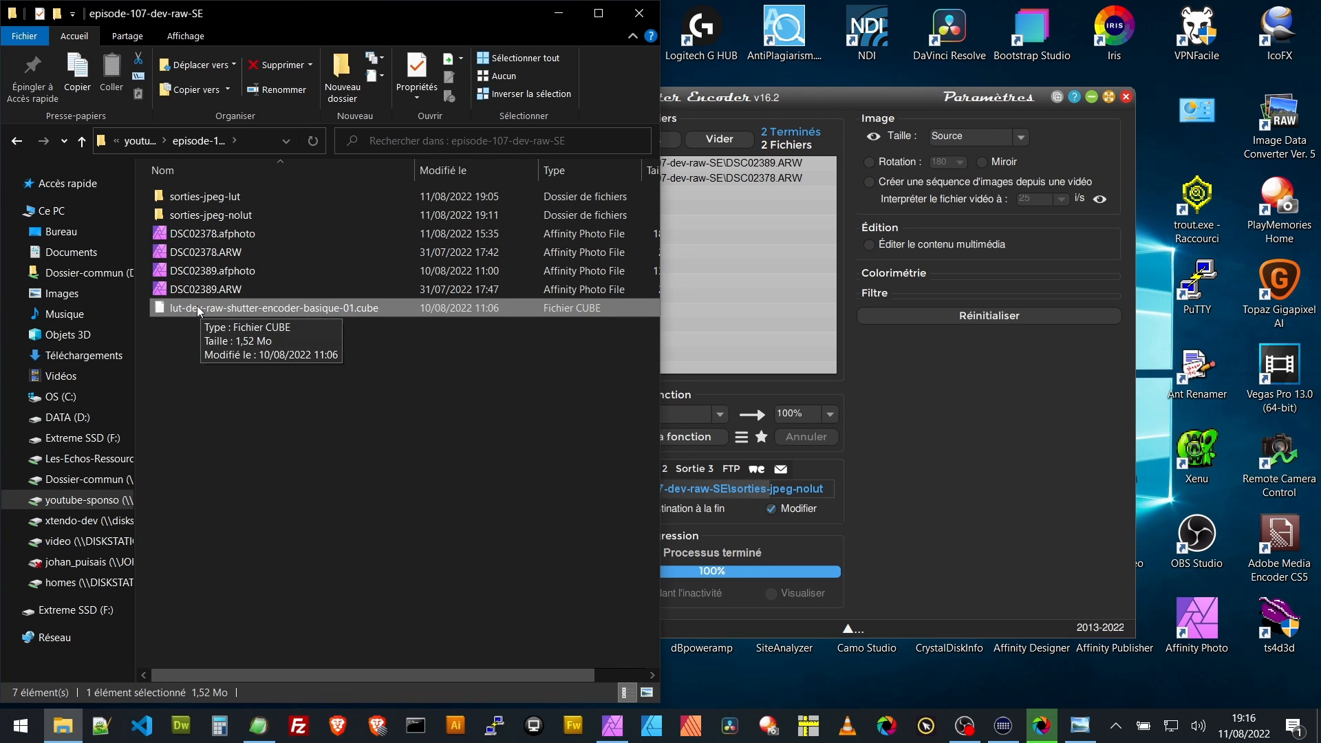
# - Replace the Shutter Encoder file list with DSC02378.jpg and DSC02389.jpg from the sorties-jpeg-nolut folder, using JPEG as the function
pyautogui.click(720, 142)
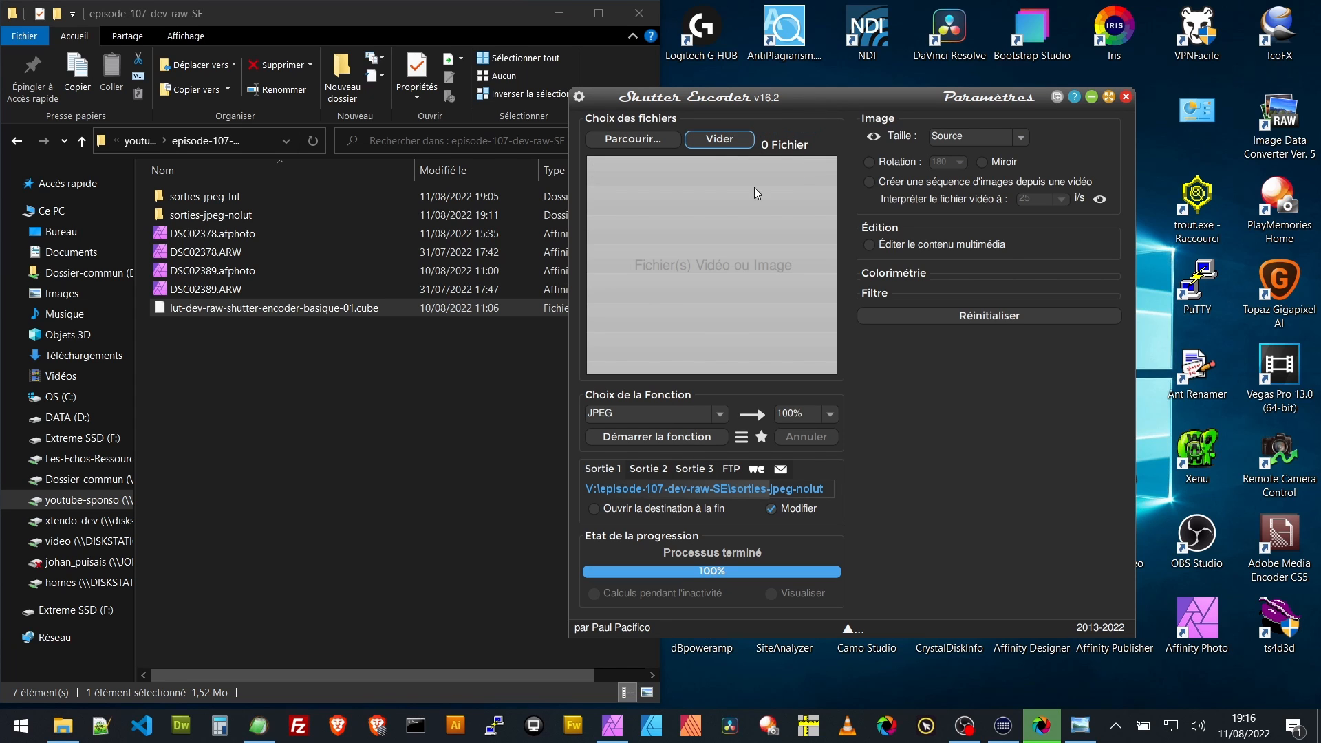
pyautogui.click(721, 414)
pyautogui.click(597, 427)
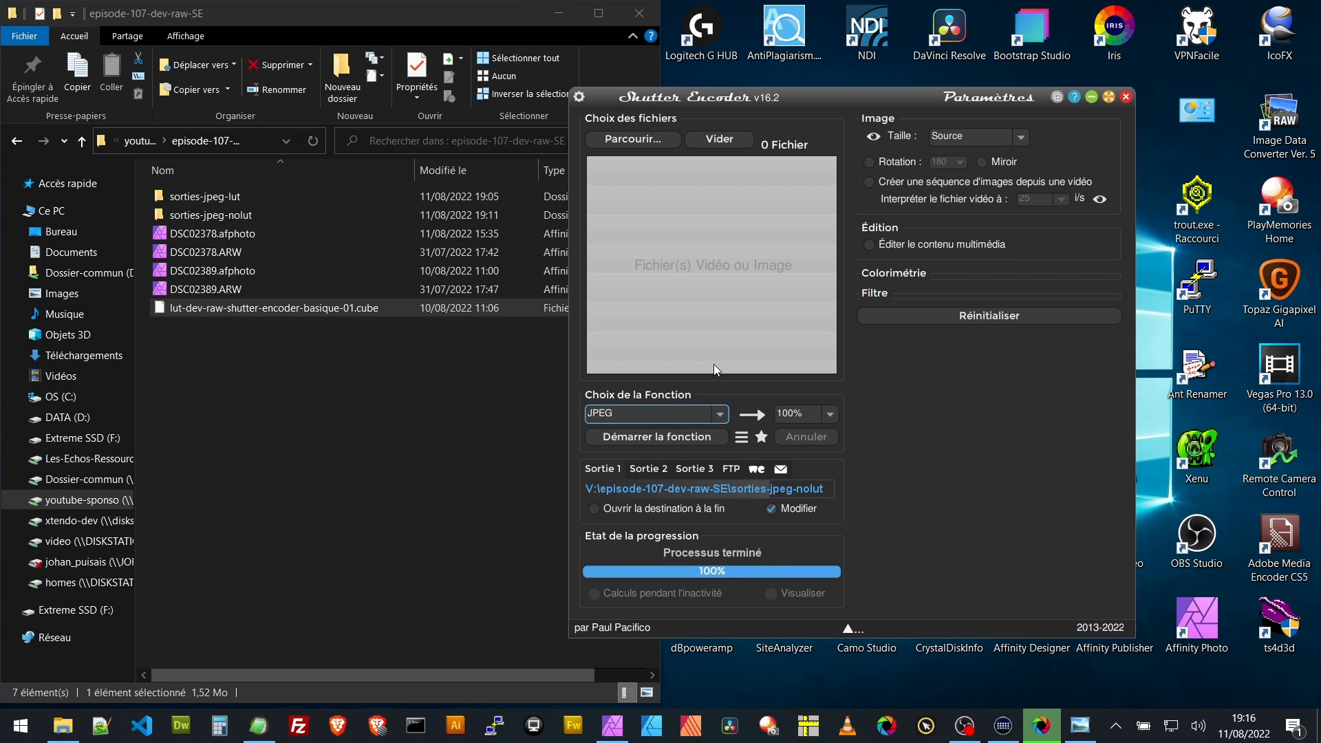
pyautogui.doubleClick(202, 215)
pyautogui.moveTo(252, 279); pyautogui.dragTo(712, 248)
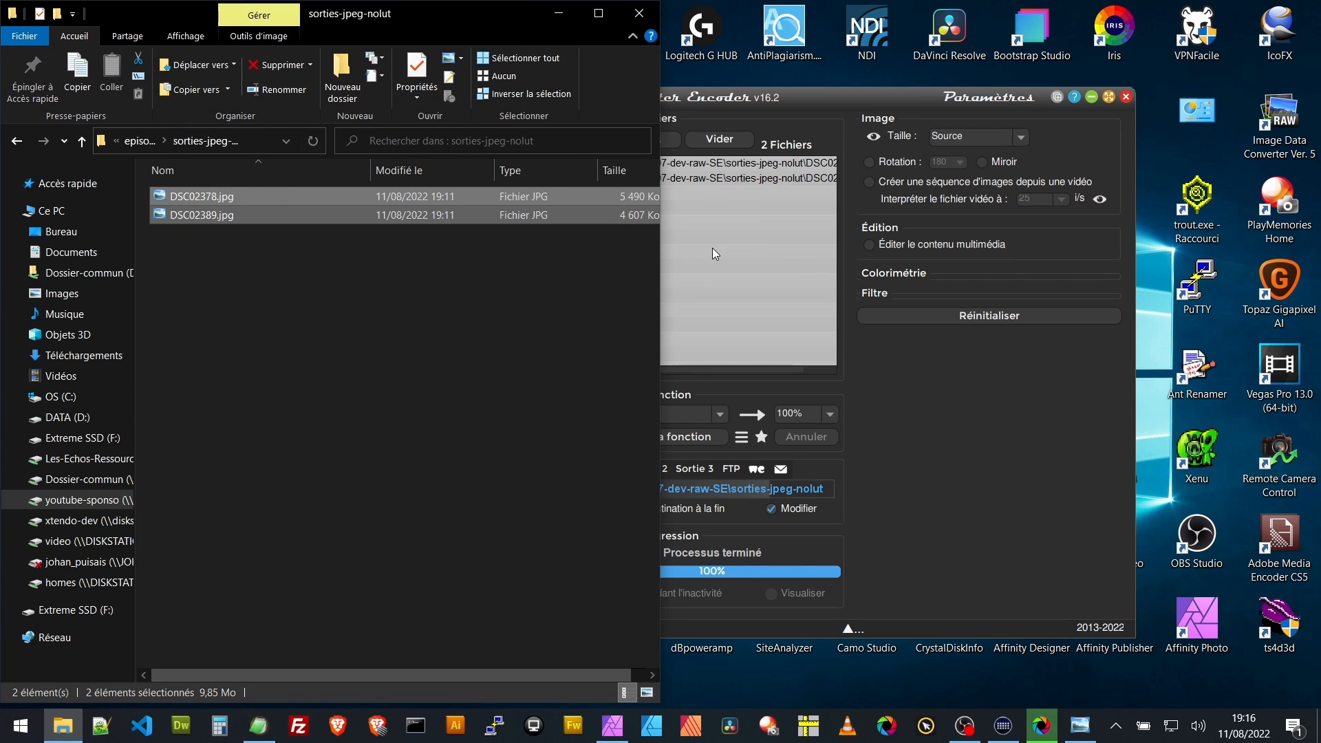
# - Expand the Colorimétrie settings, open the LUTs folder managed by Shutter Encoder, and look through its .cube files
pyautogui.click(946, 273)
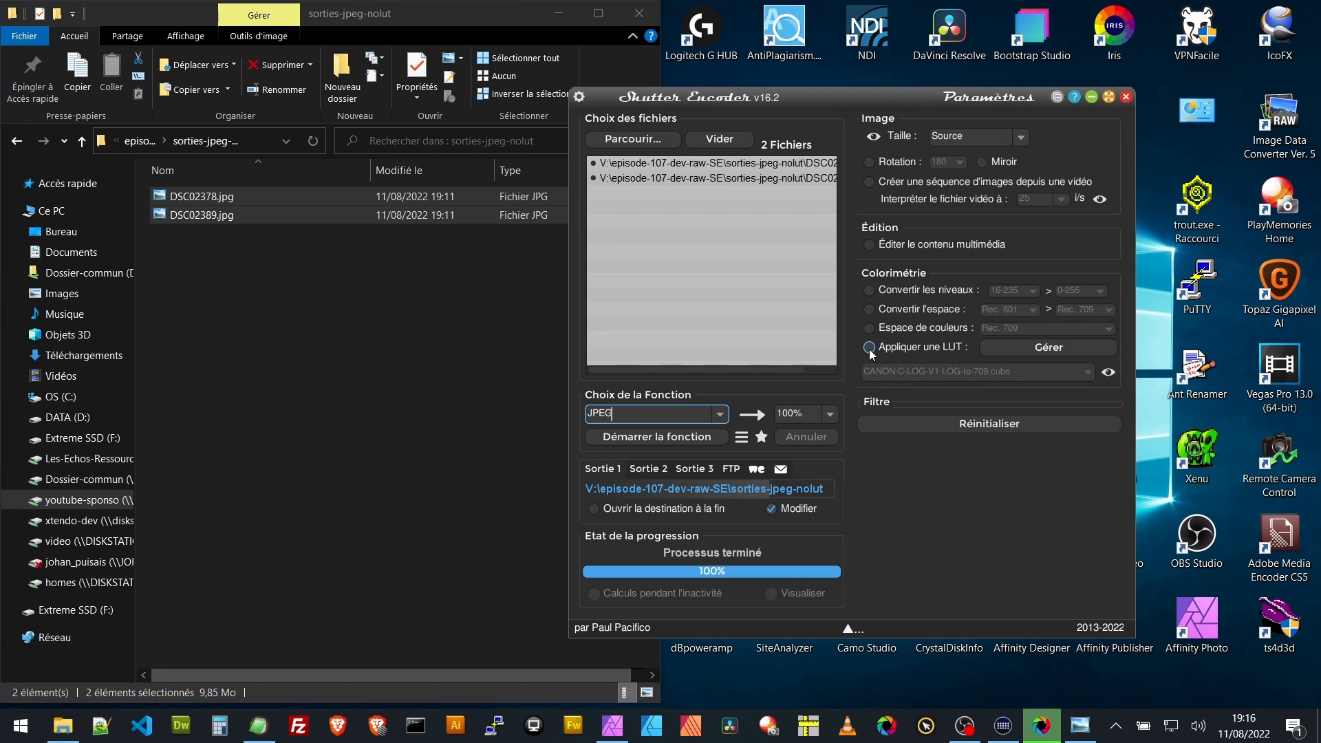
pyautogui.click(1055, 349)
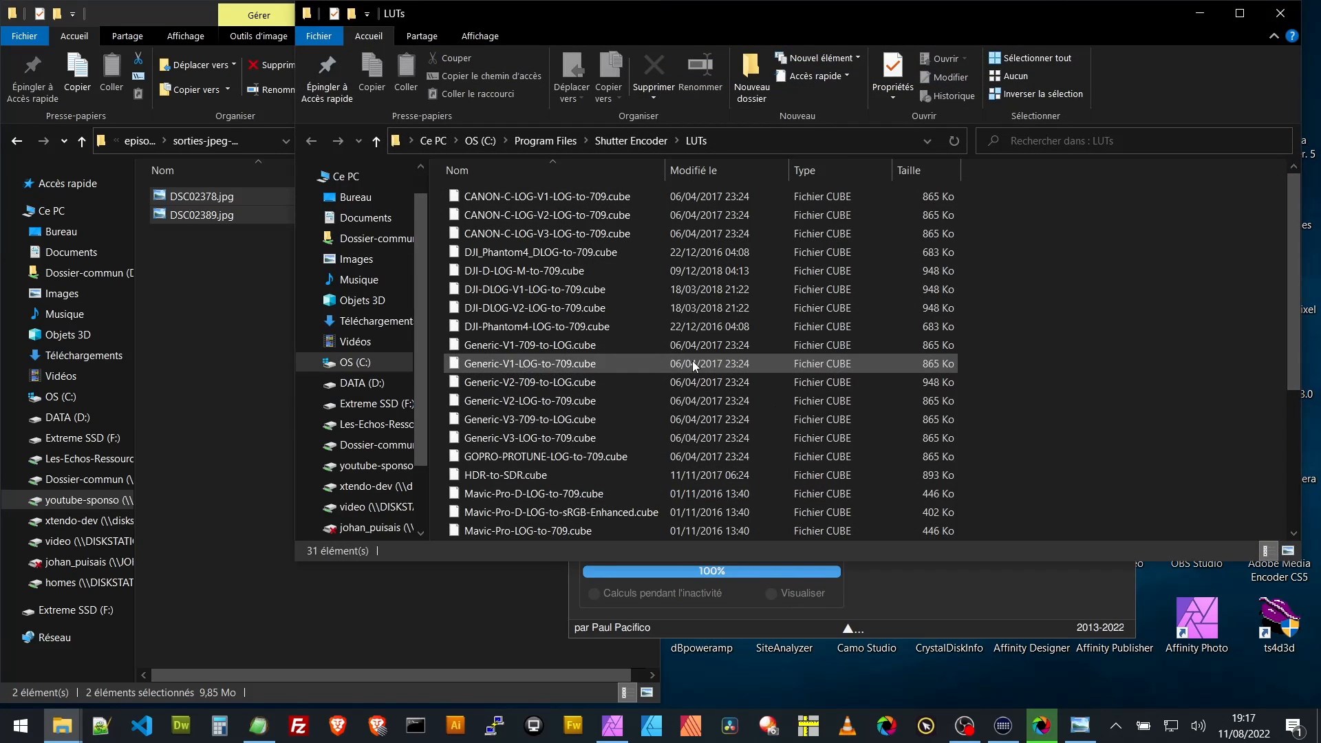
pyautogui.scroll(-4, 691, 371)
pyautogui.scroll(4, 571, 445)
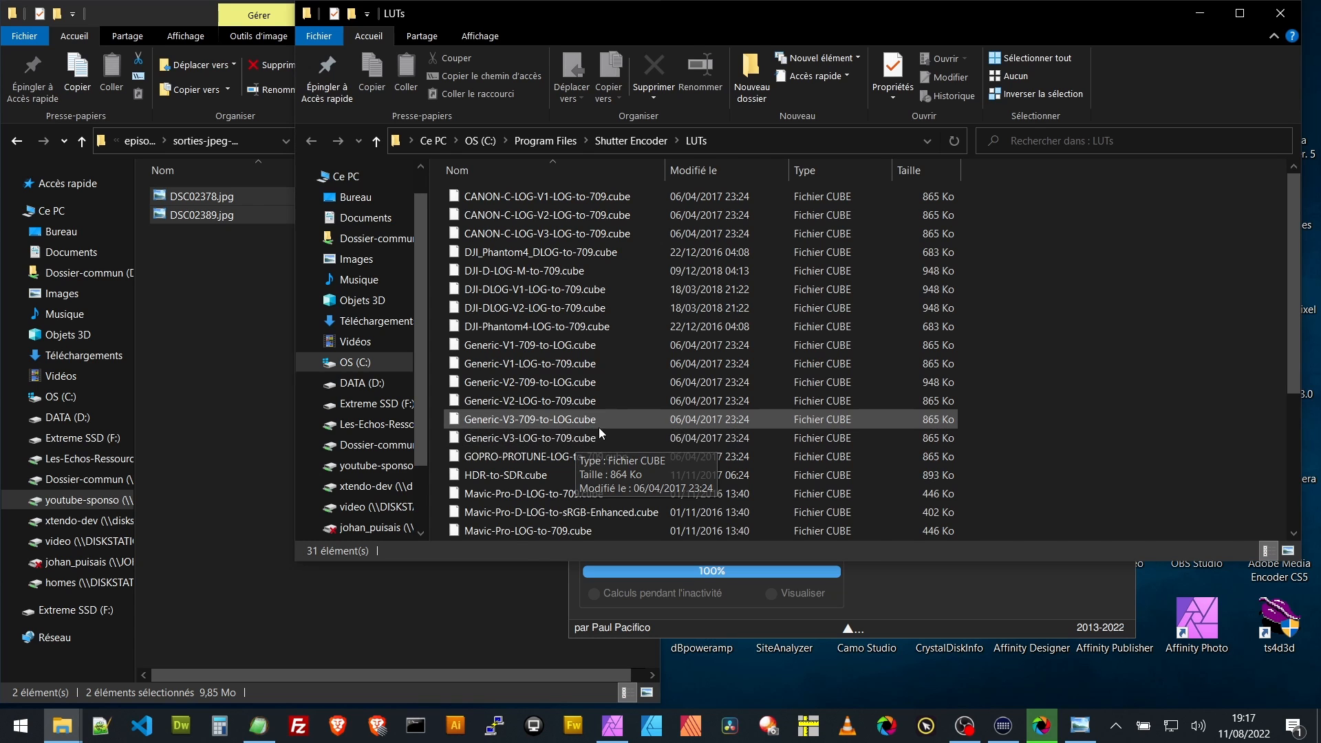
pyautogui.scroll(-3, 599, 428)
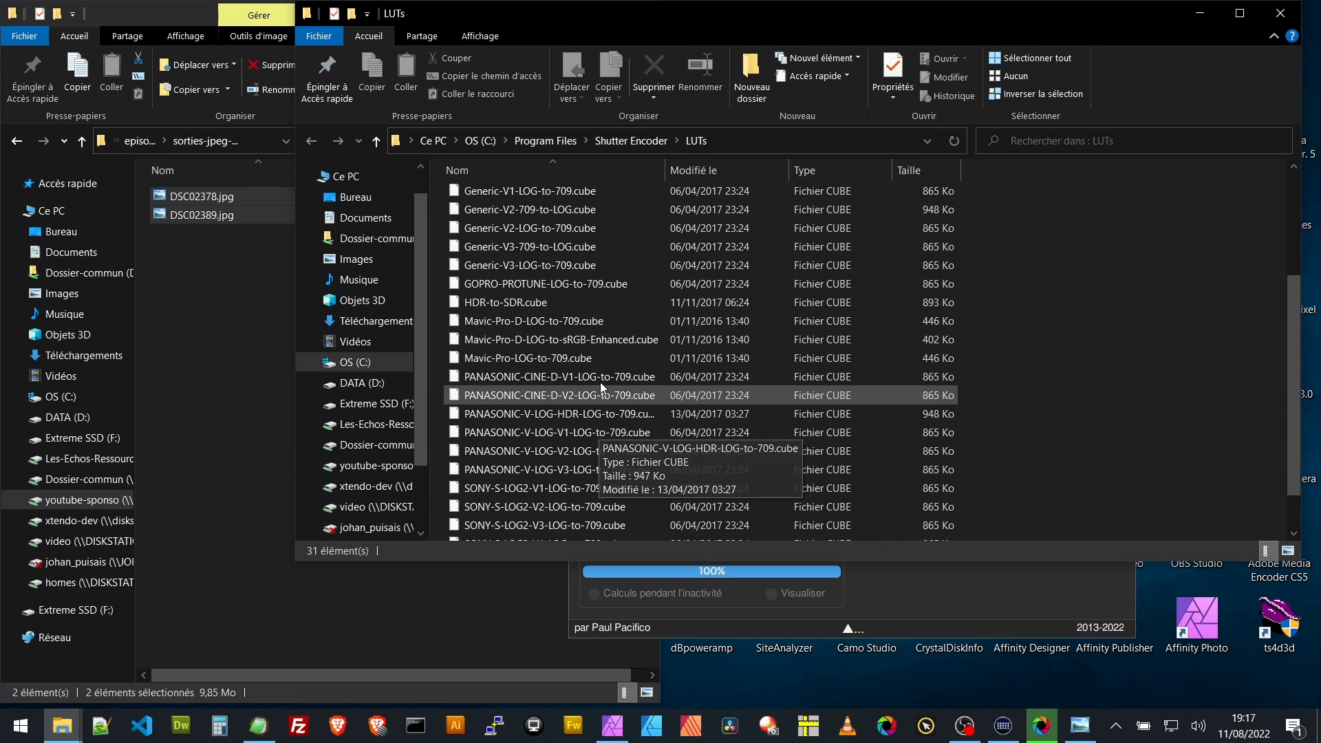
pyautogui.scroll(3, 609, 309)
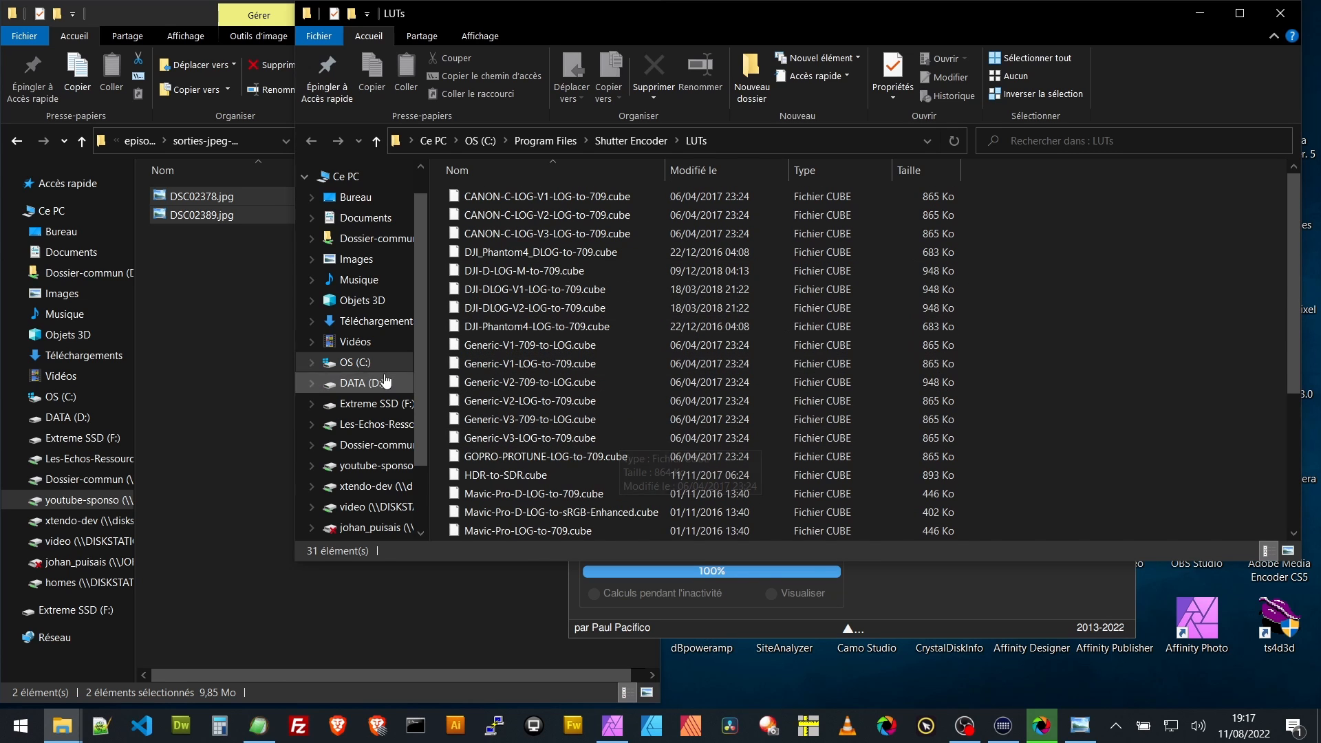
# - Copy lut-dev-raw-shutter-encoder-basique-01.cube from the episode-107-dev-raw-SE folder into Shutter Encoder's LUTs folder, and put that folder window away
pyautogui.click(231, 432)
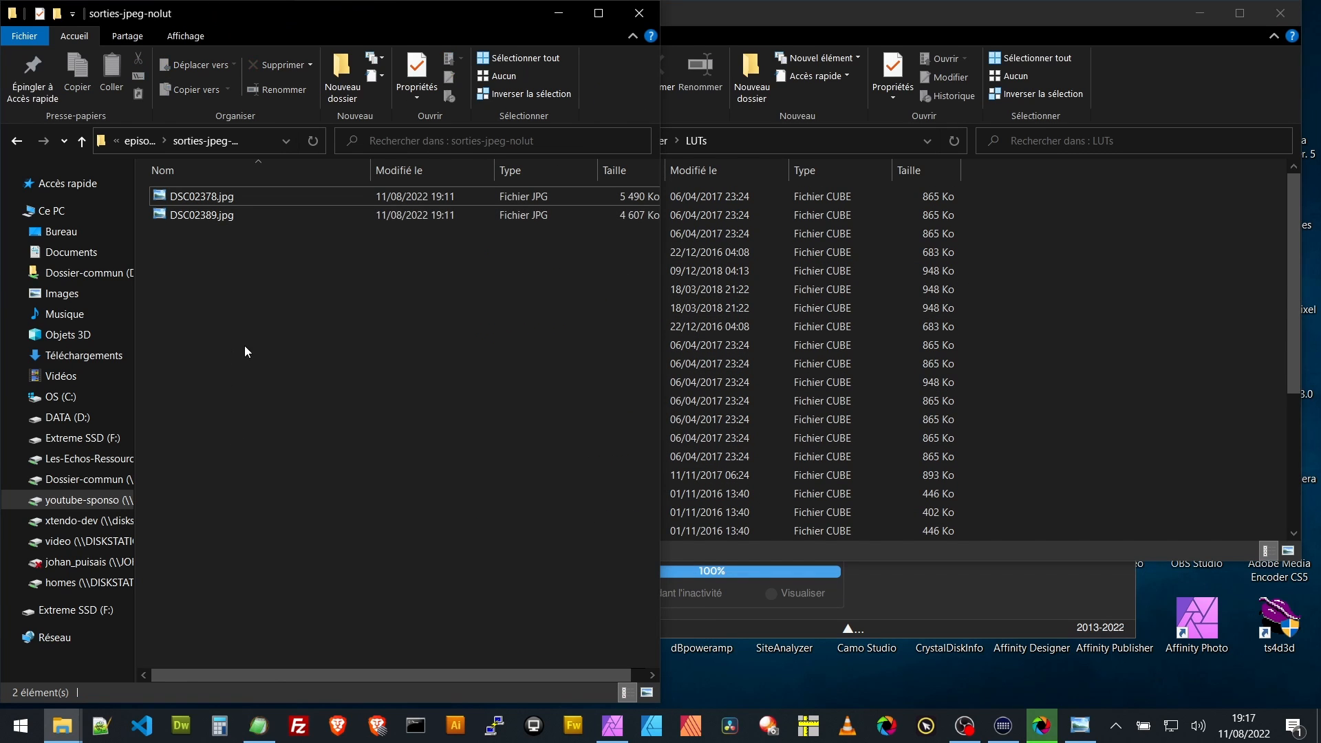
pyautogui.click(126, 137)
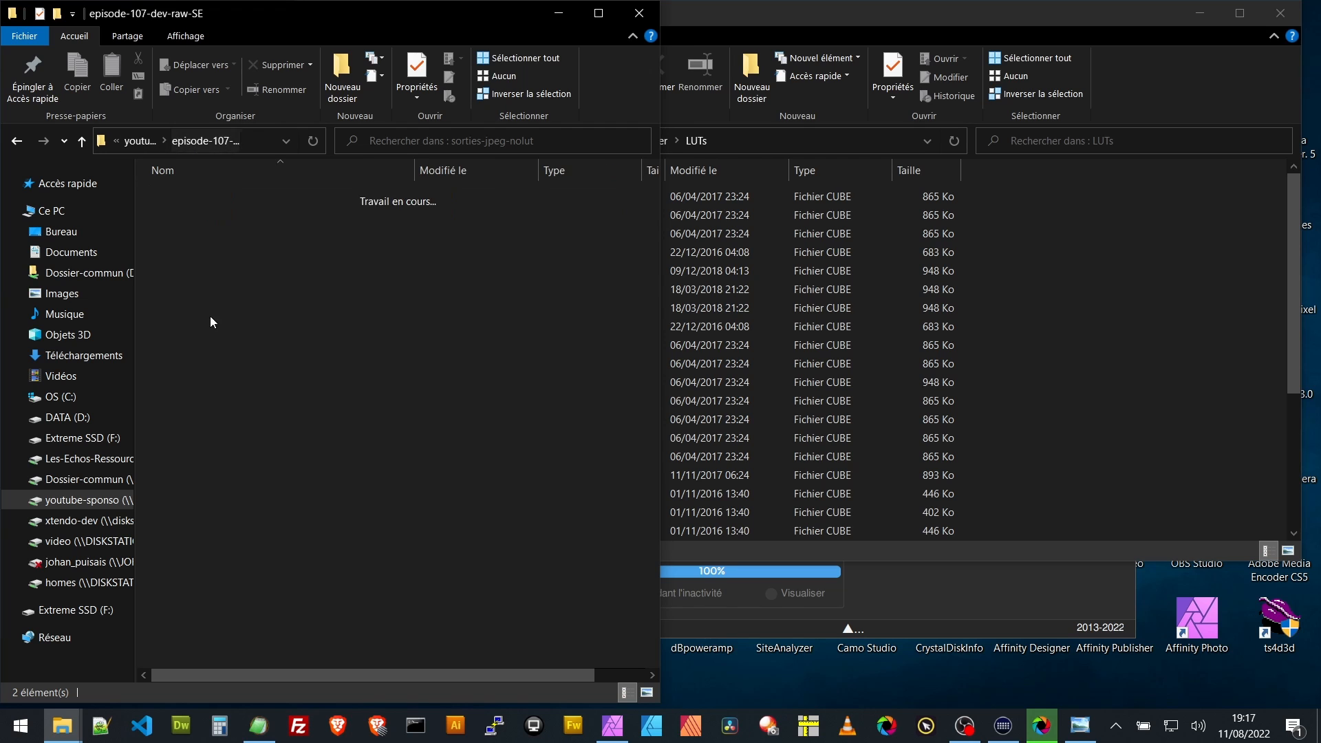
pyautogui.rightClick(217, 310)
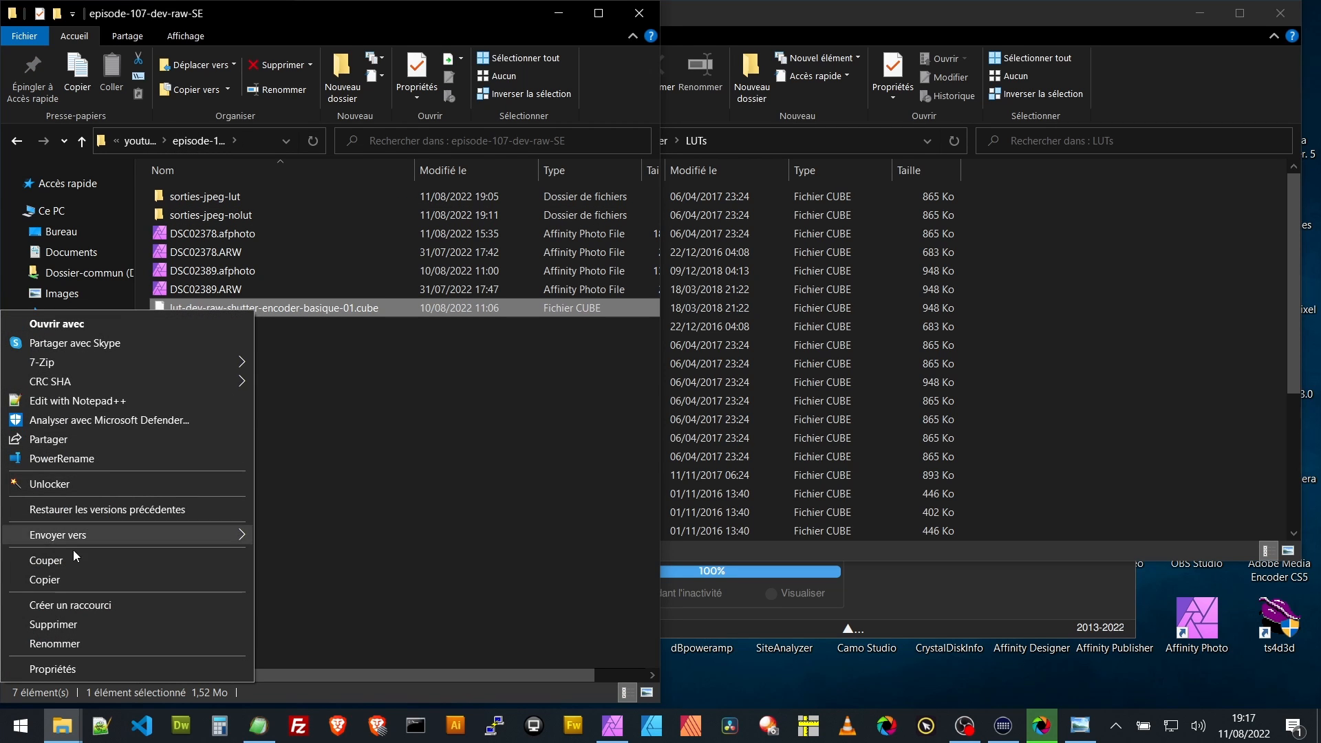
pyautogui.click(69, 578)
pyautogui.click(1099, 417)
pyautogui.rightClick(1100, 417)
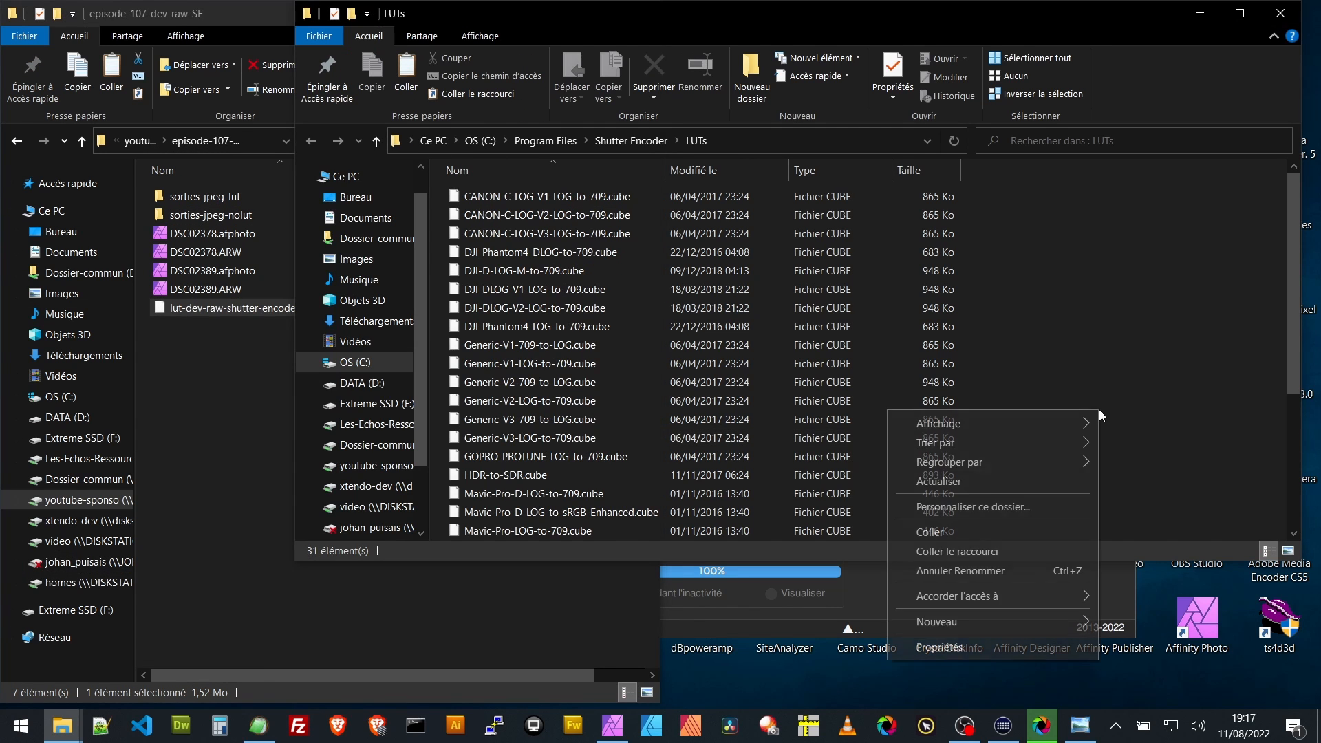
pyautogui.click(953, 531)
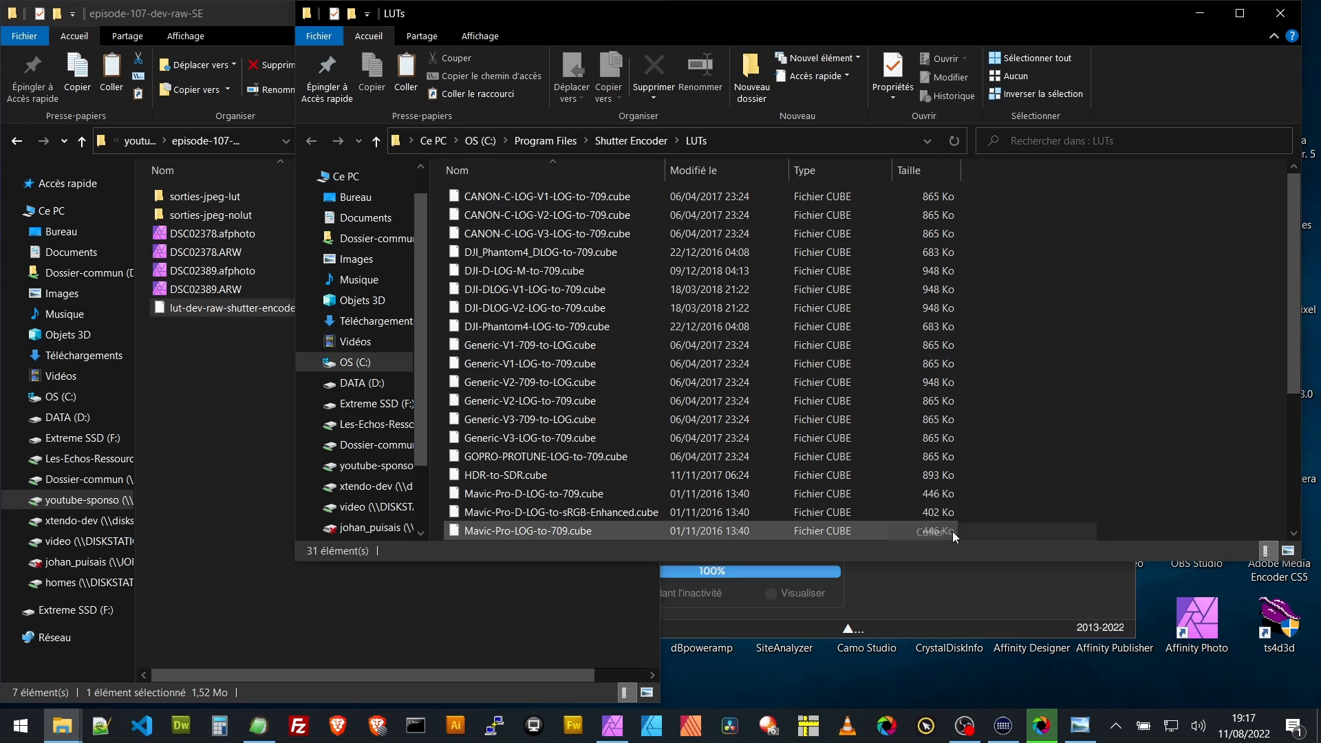
pyautogui.click(1199, 17)
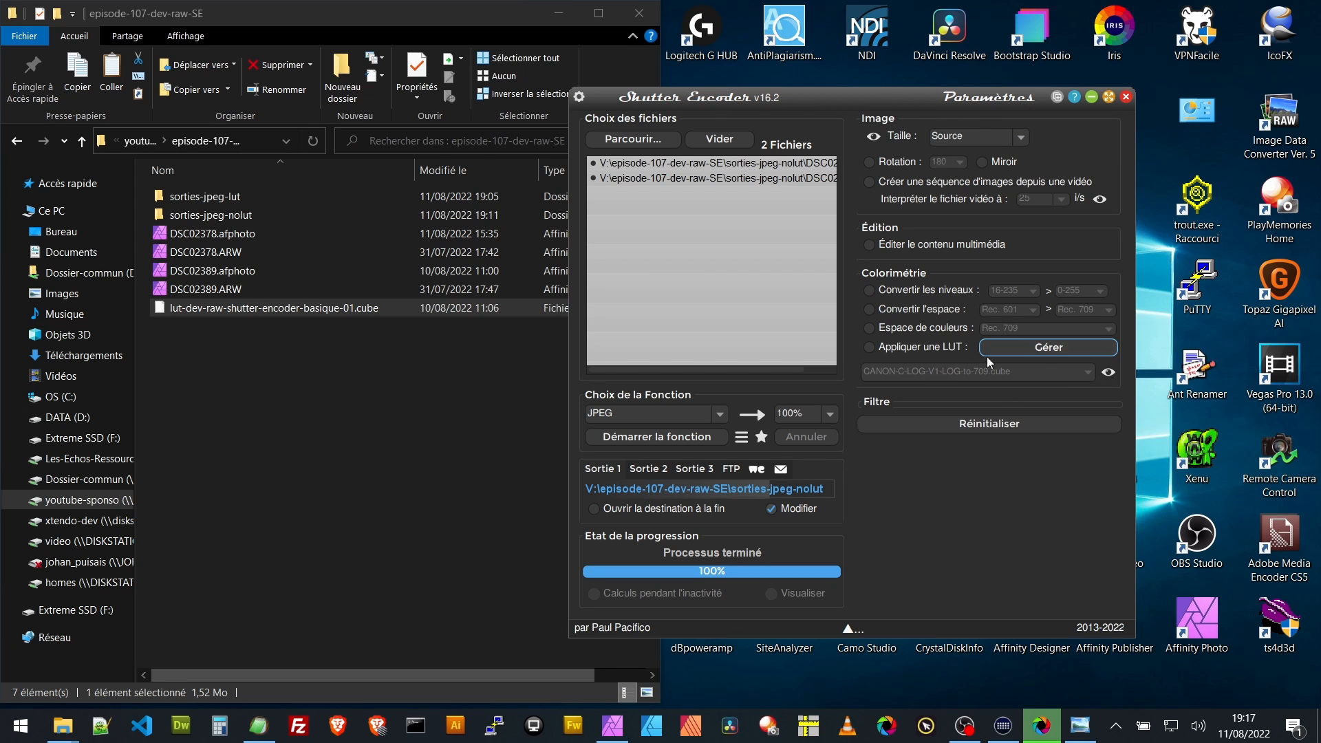
# - Enable applying a LUT and choose lut-dev-raw-shutter-encoder-basique-01.cube
pyautogui.click(914, 350)
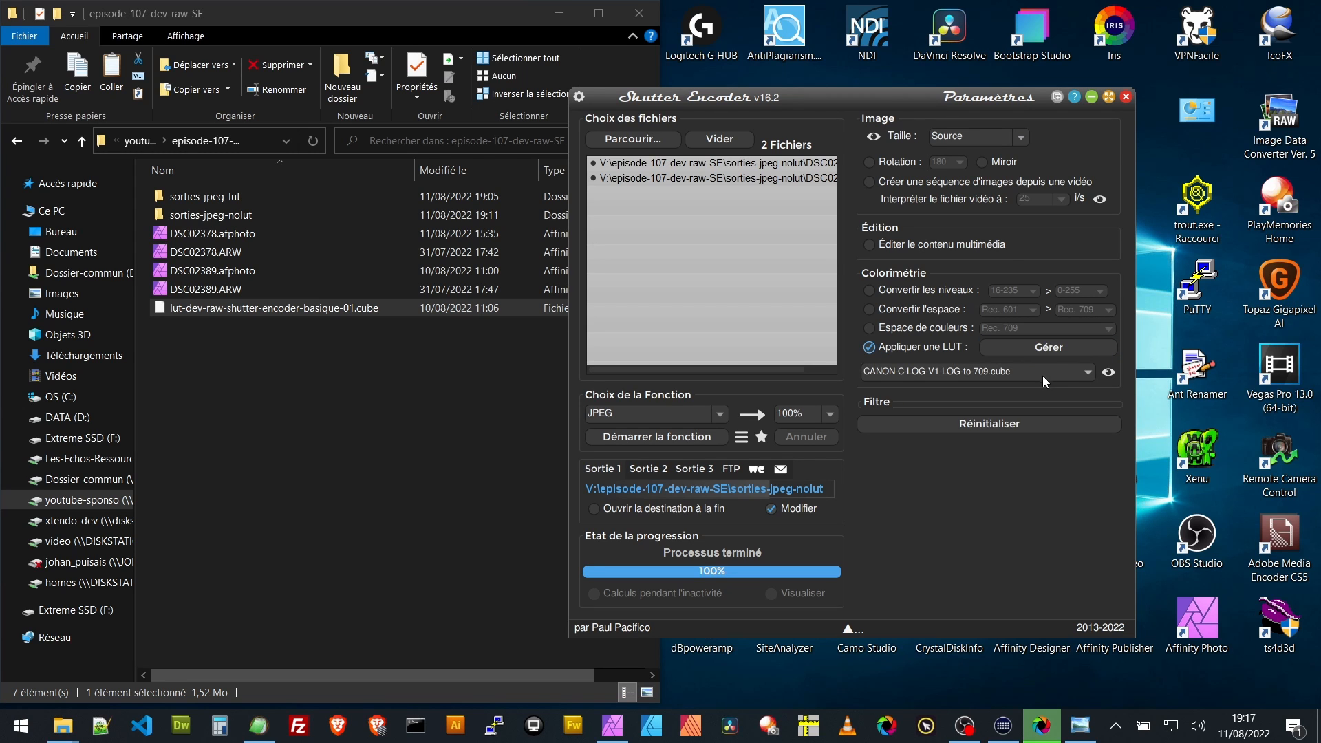
pyautogui.click(1087, 373)
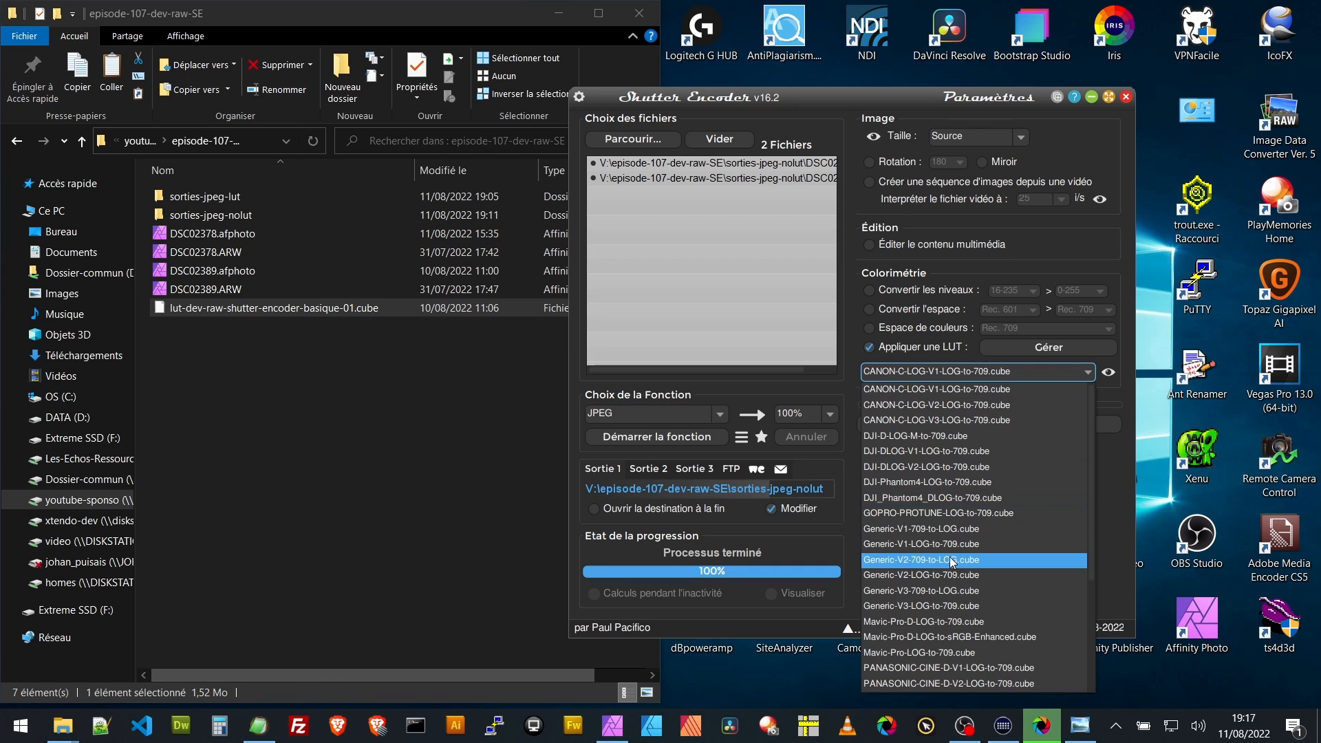
pyautogui.scroll(-2, 943, 653)
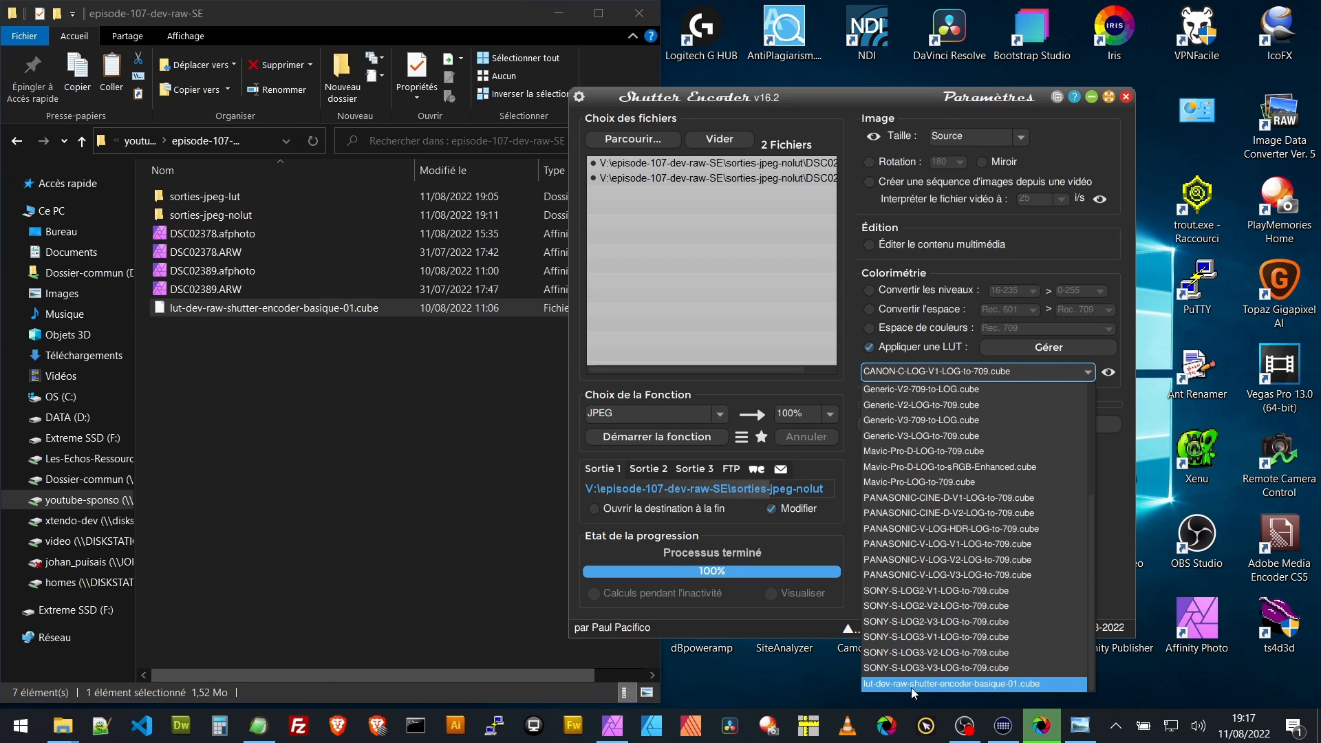
pyautogui.click(911, 683)
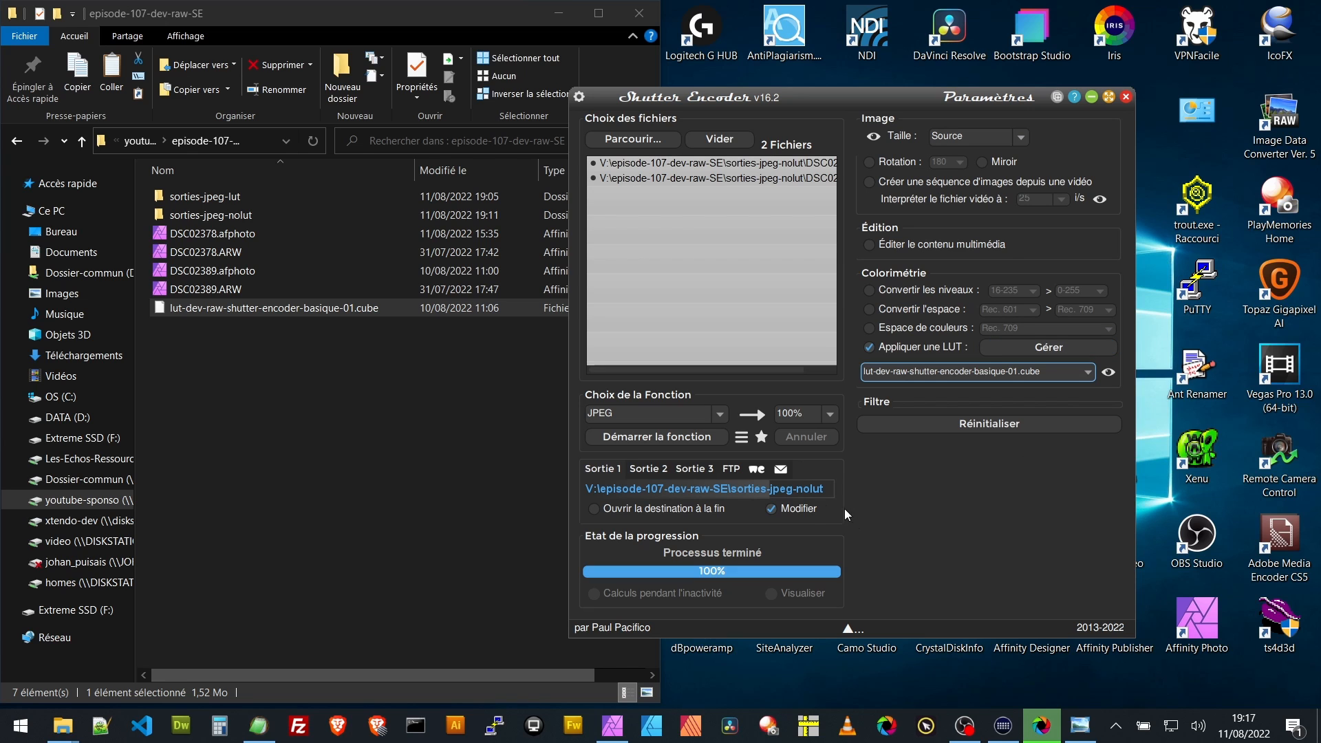
# - Set the output destination to sorties-jpeg-lut inside episode-107-dev-raw-SE on the youtube-sponso (V:) drive, and start the JPEG conversion
pyautogui.click(792, 513)
pyautogui.click(782, 516)
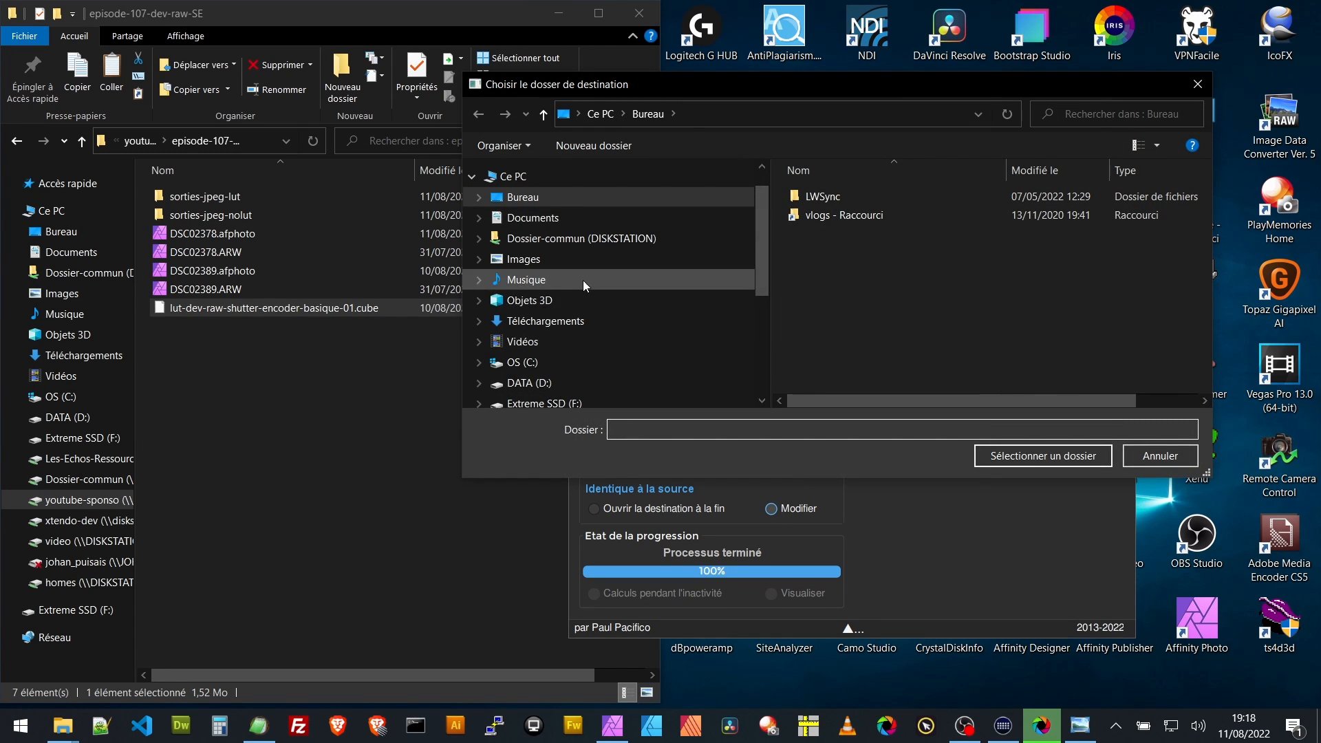
pyautogui.scroll(-2, 585, 285)
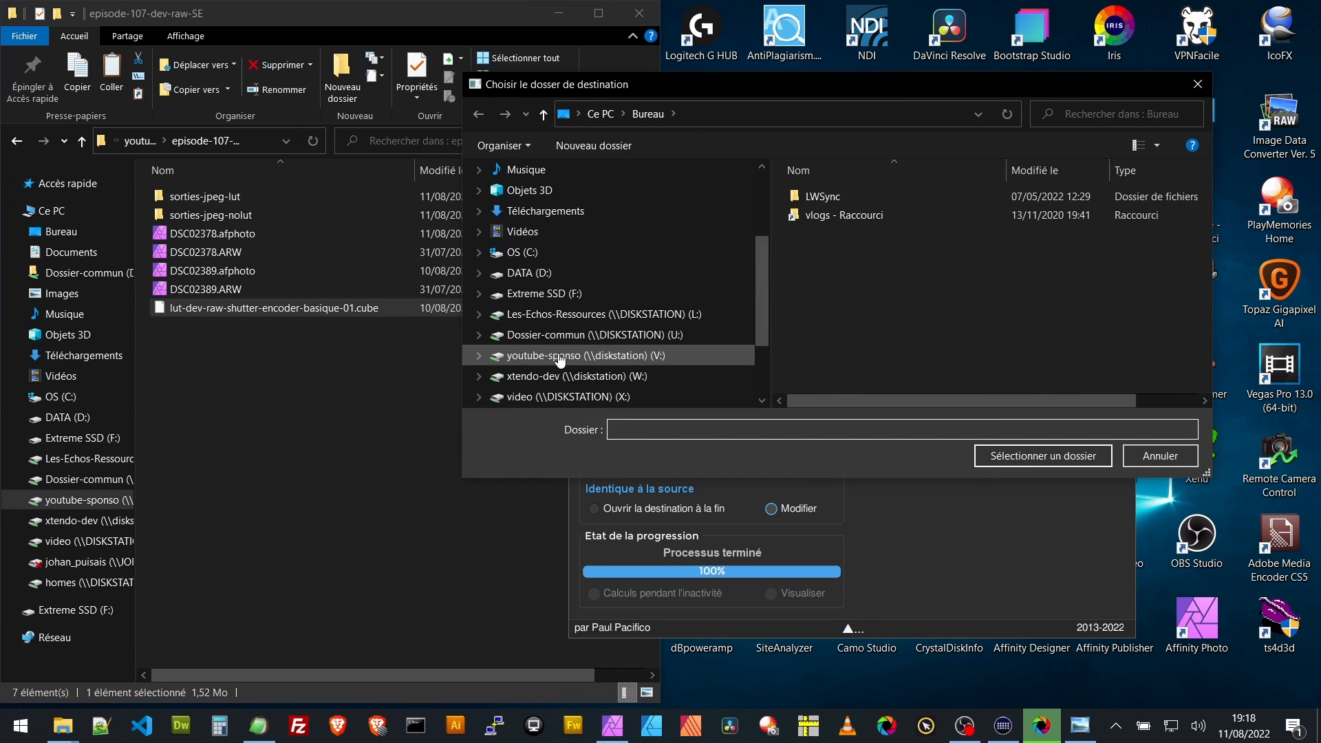
pyautogui.click(558, 359)
pyautogui.scroll(-1, 976, 337)
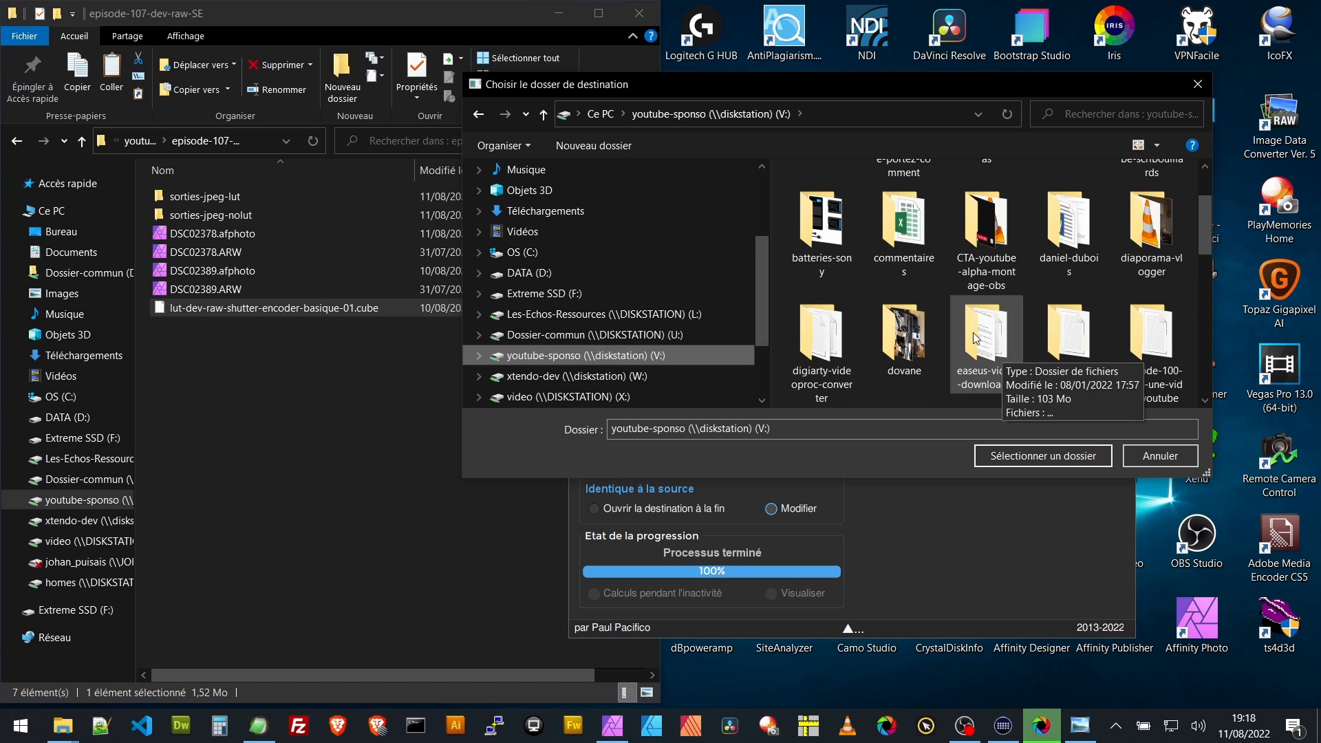
pyautogui.scroll(-1, 1018, 324)
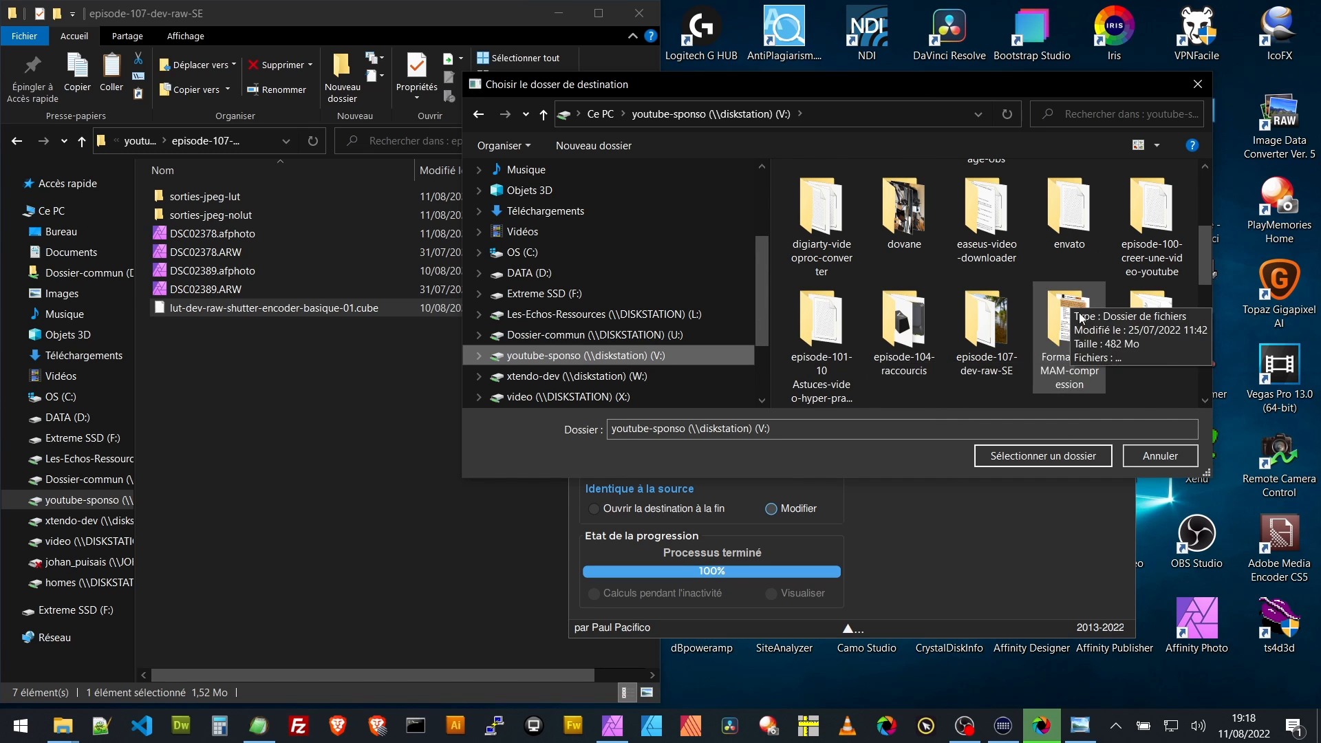
pyautogui.doubleClick(981, 324)
pyautogui.click(852, 196)
pyautogui.click(1067, 458)
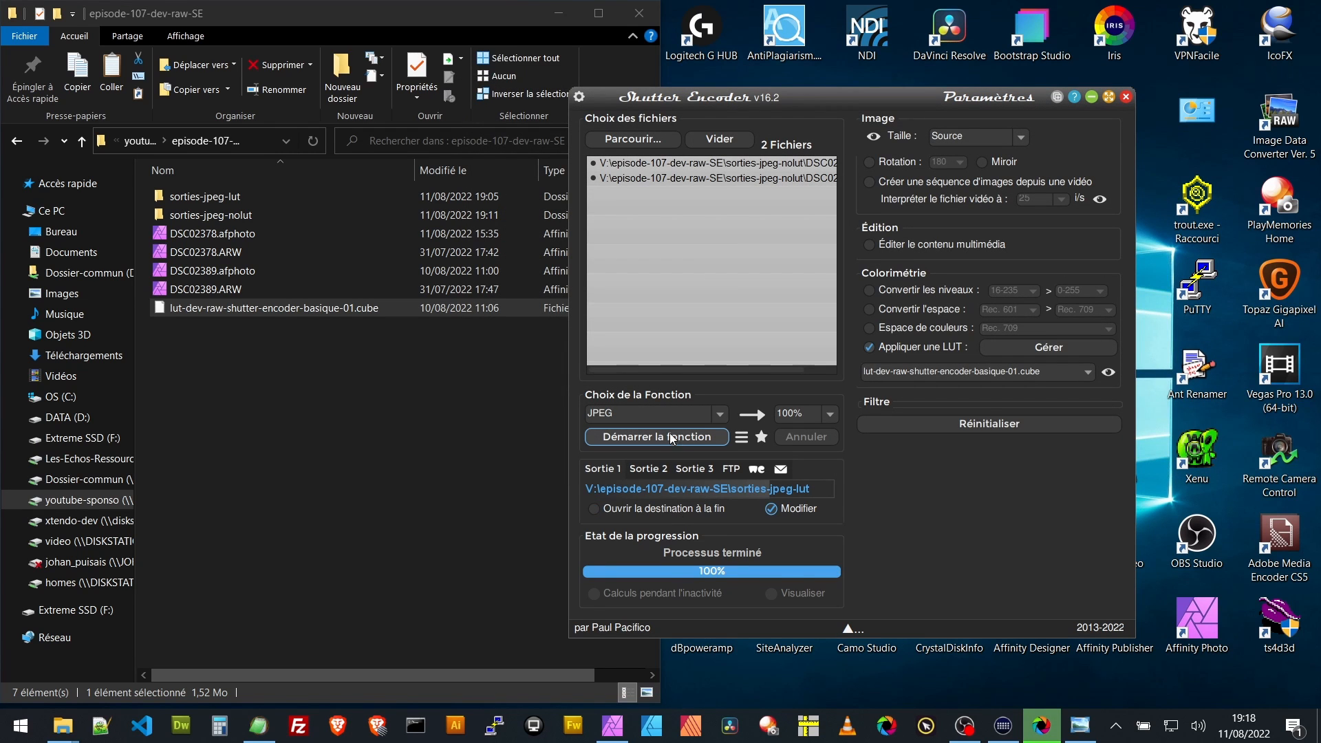
pyautogui.click(664, 439)
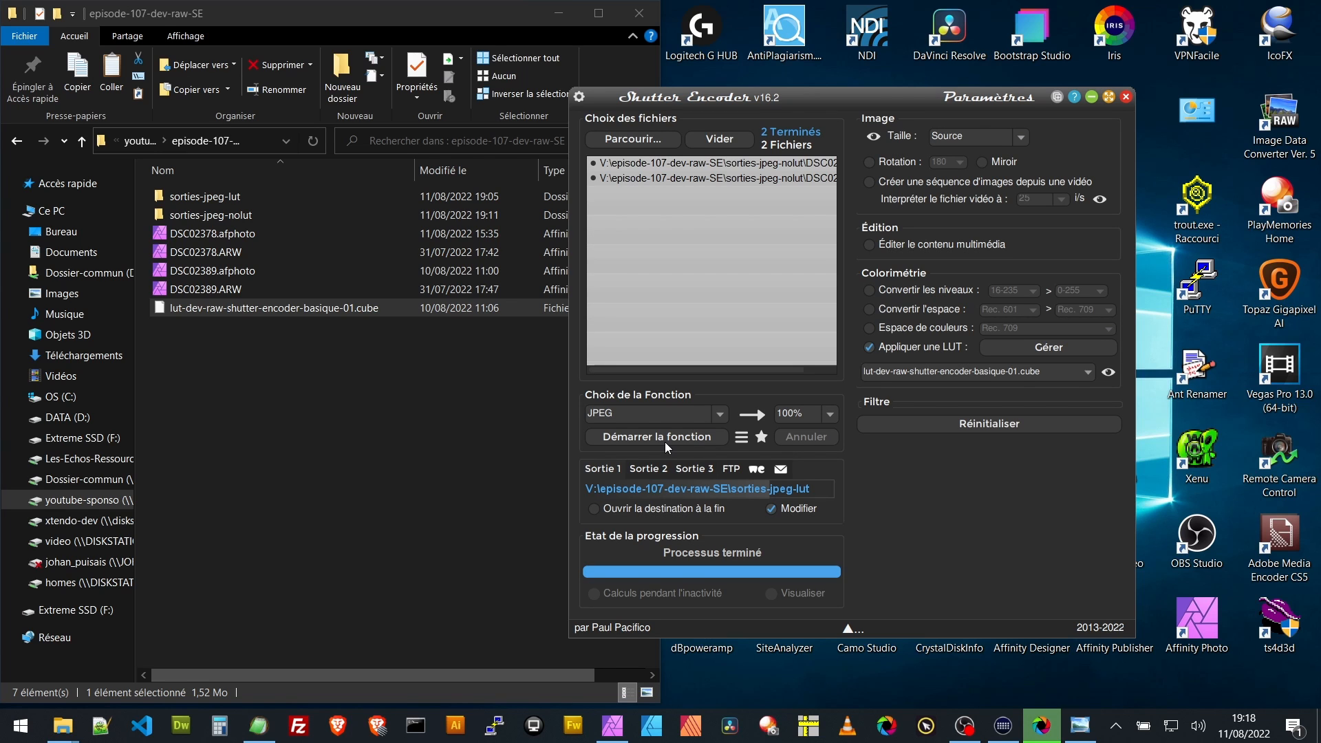
# - Switch to File Explorer and preview DSC02378.jpg from the sorties-jpeg-lut folder in the Windows photo viewer
pyautogui.click(459, 441)
pyautogui.click(184, 199)
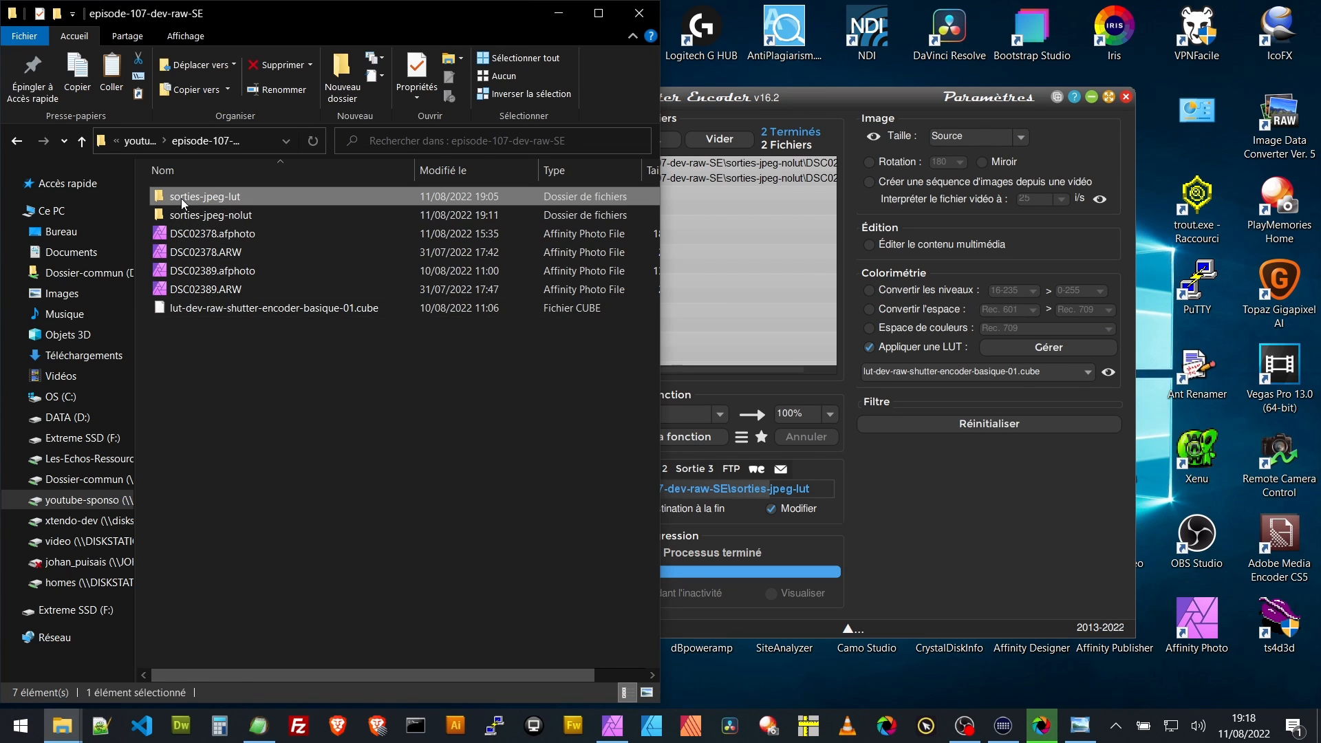
pyautogui.doubleClick(186, 199)
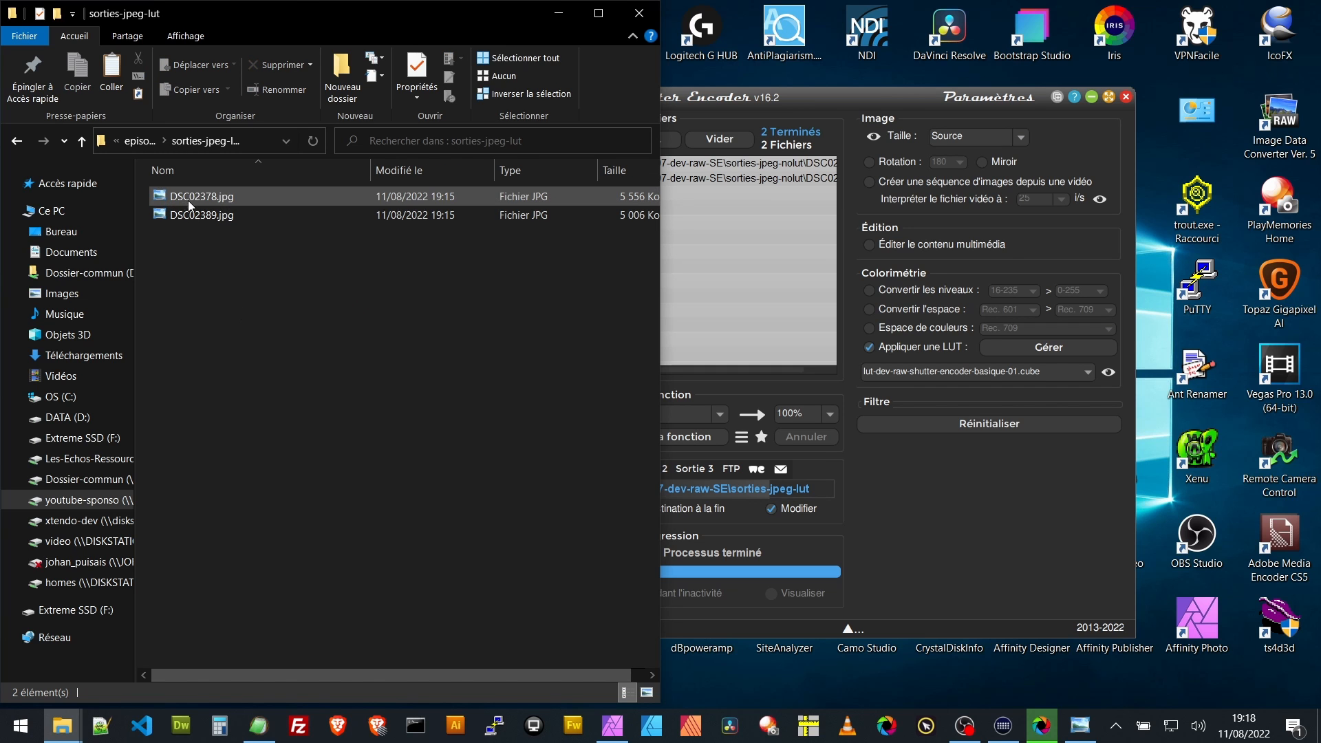
pyautogui.click(187, 199)
pyautogui.rightClick(187, 199)
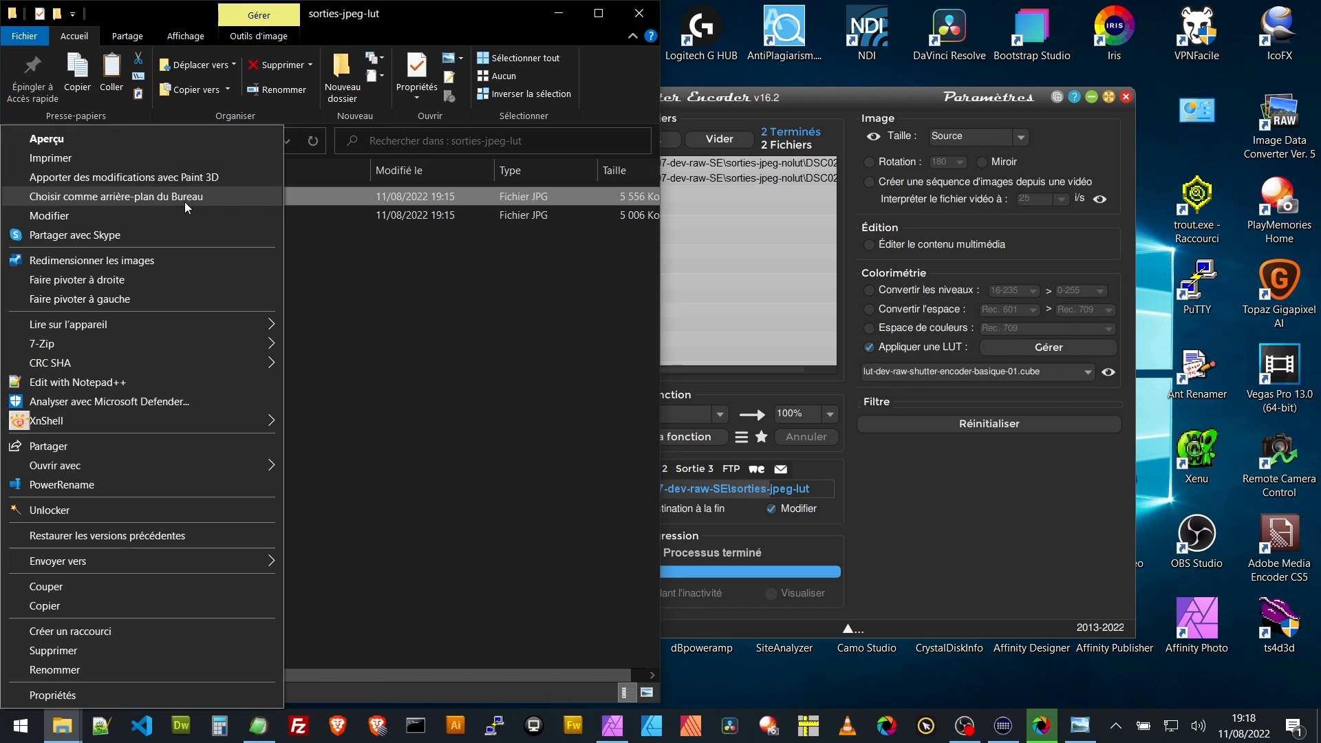
pyautogui.click(72, 146)
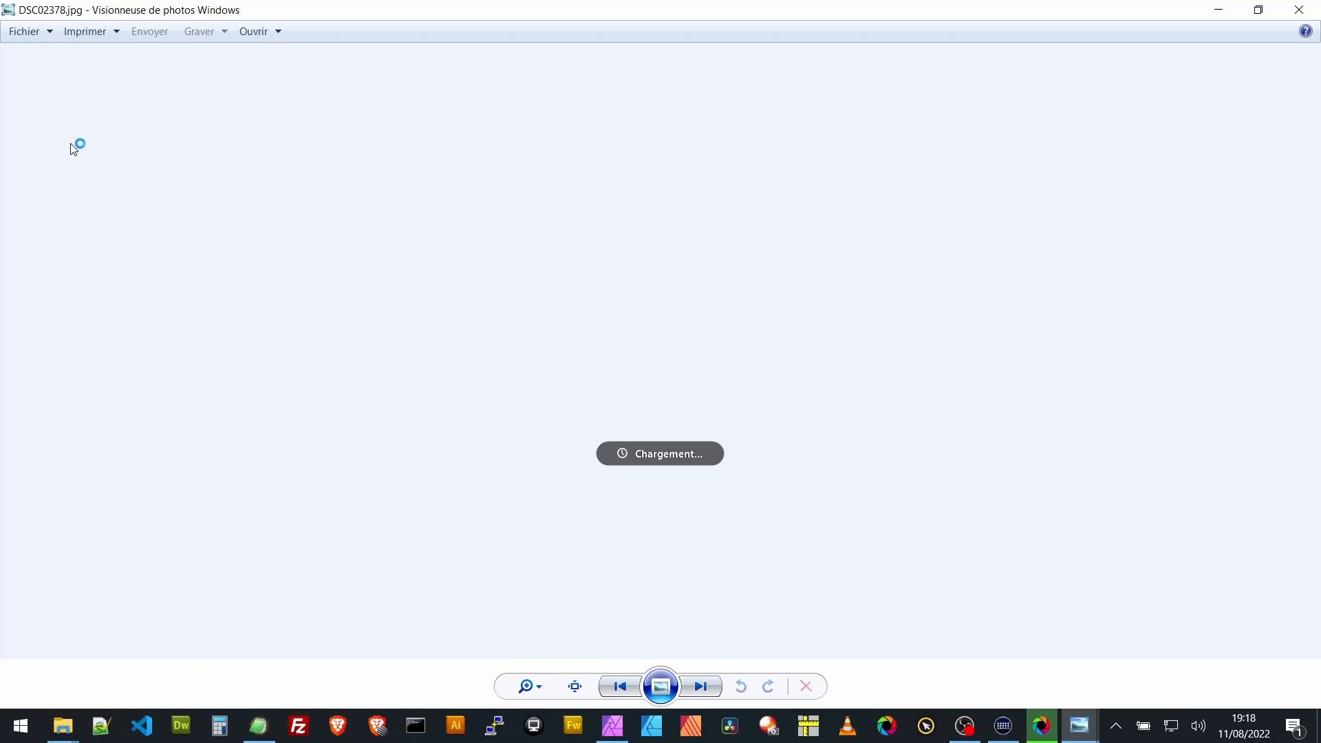